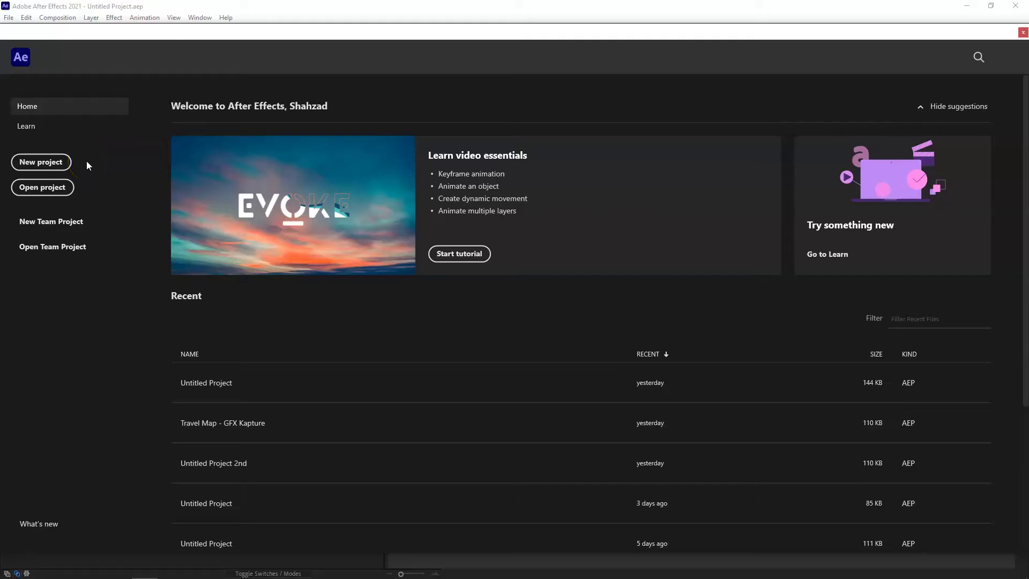
# Start a new project with composition Comp 1 containing a pure white solid layer
pyautogui.click(58, 160)
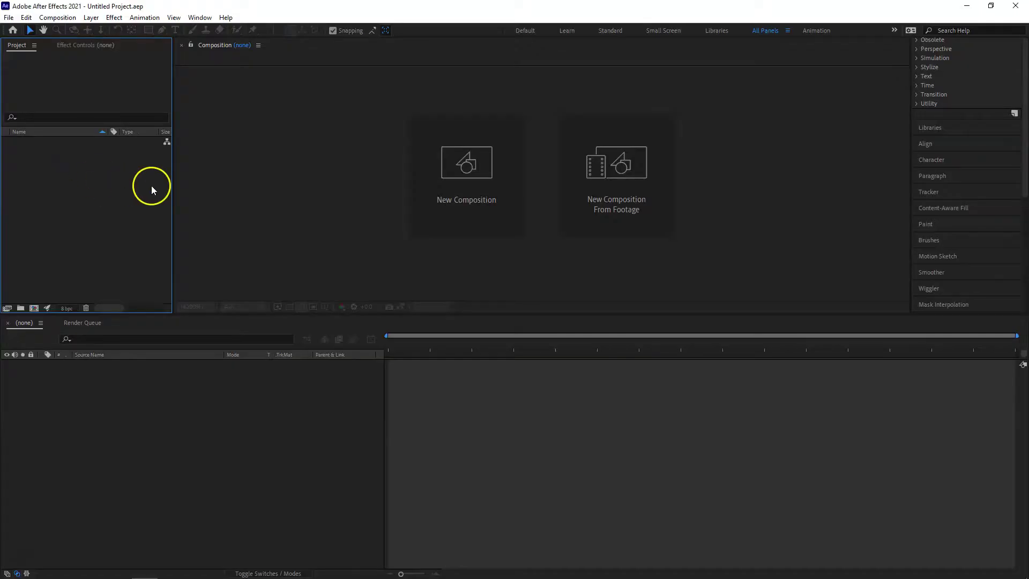
pyautogui.click(449, 180)
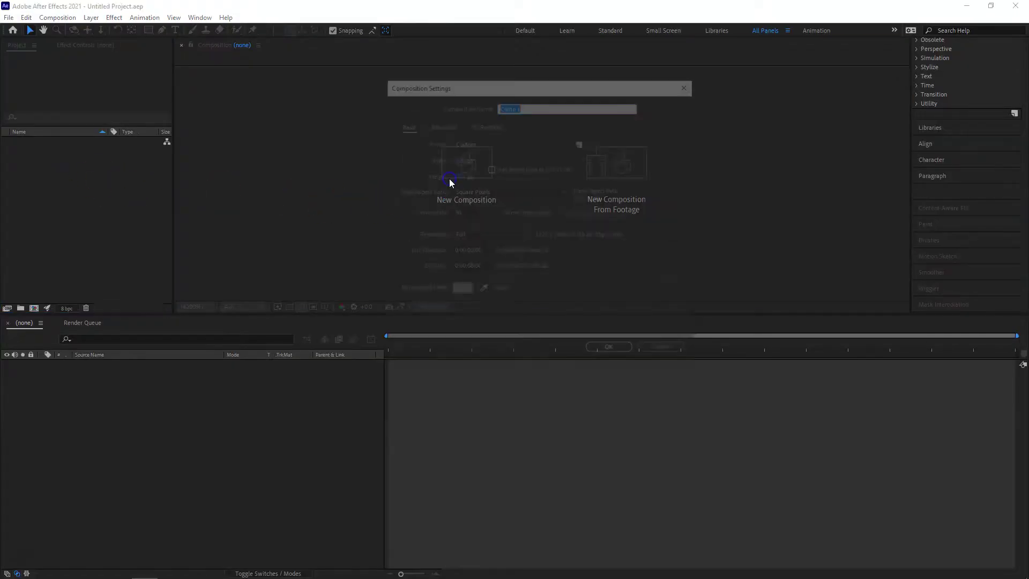
pyautogui.click(611, 351)
pyautogui.rightClick(126, 430)
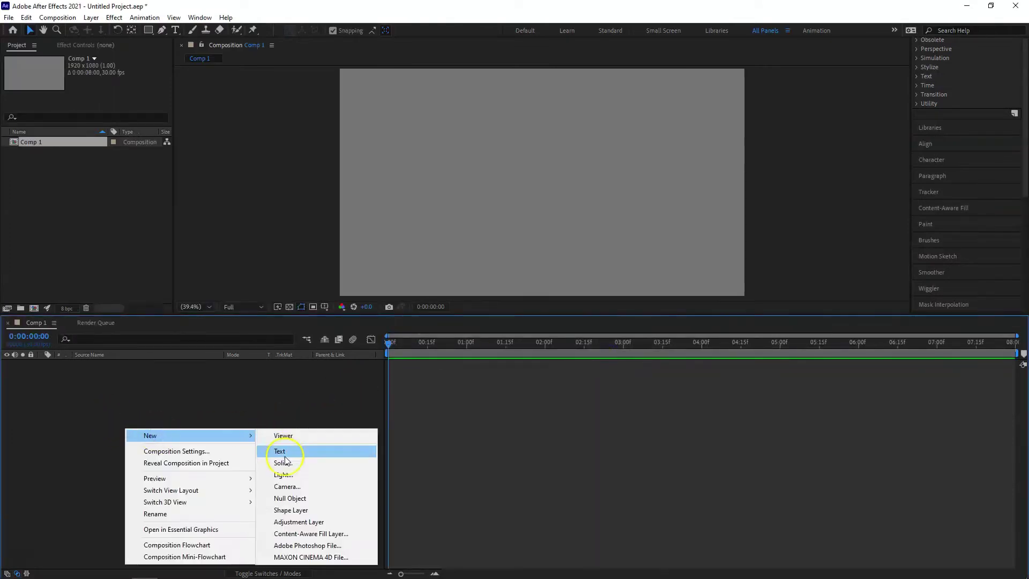
pyautogui.click(292, 450)
pyautogui.click(508, 348)
pyautogui.moveTo(564, 324); pyautogui.dragTo(562, 311)
pyautogui.click(795, 312)
pyautogui.click(554, 379)
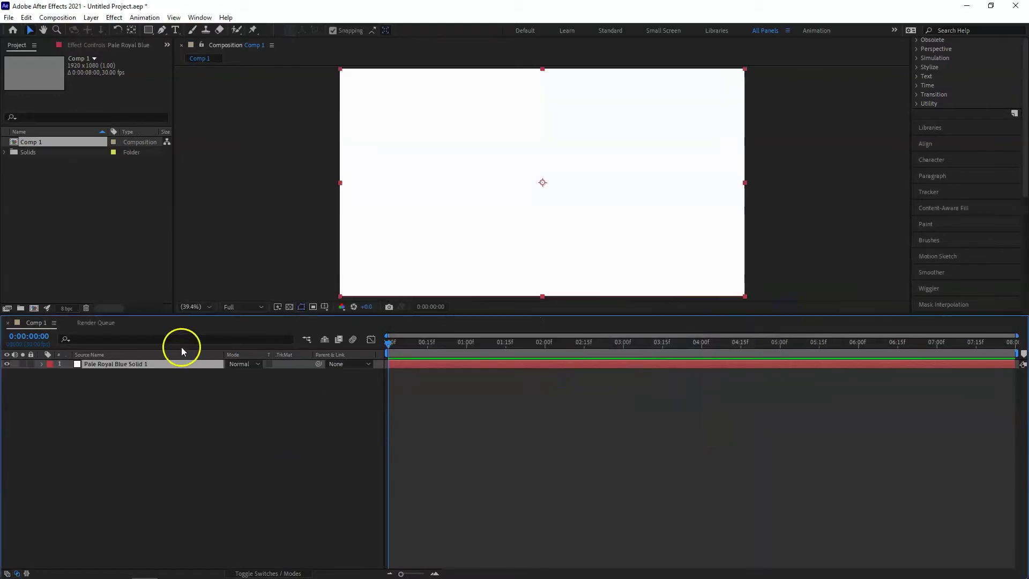
# Scale the white solid down to 36% and rename it Block 1
pyautogui.press('s')
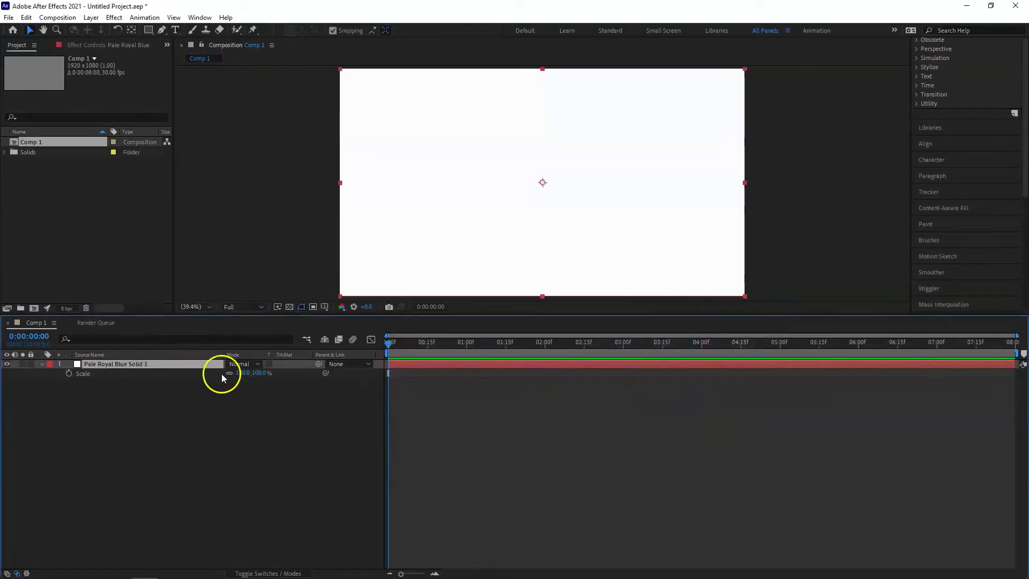
pyautogui.moveTo(259, 375); pyautogui.dragTo(219, 368)
pyautogui.press('Return')
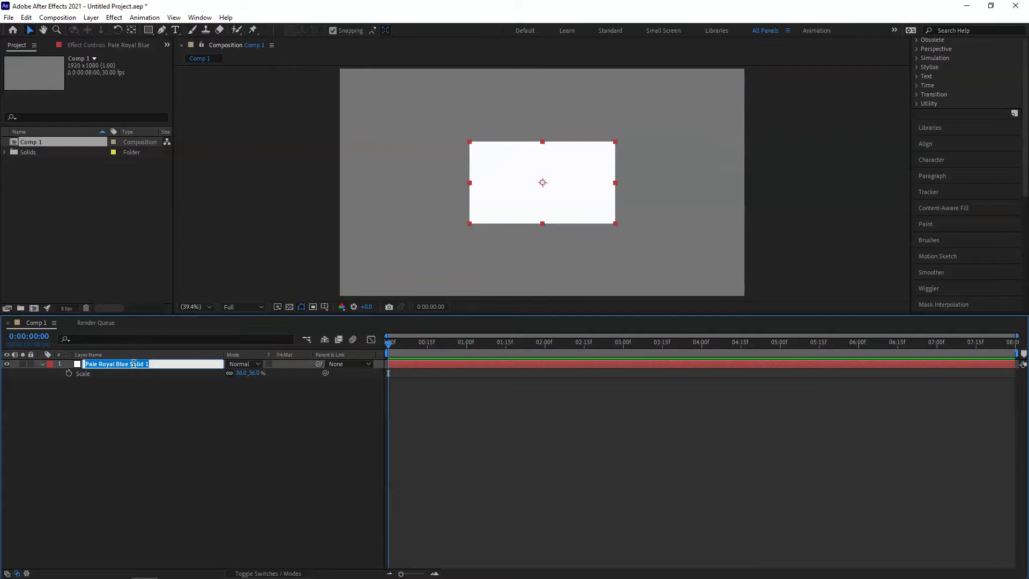
pyautogui.write('Block')
pyautogui.press('Return')
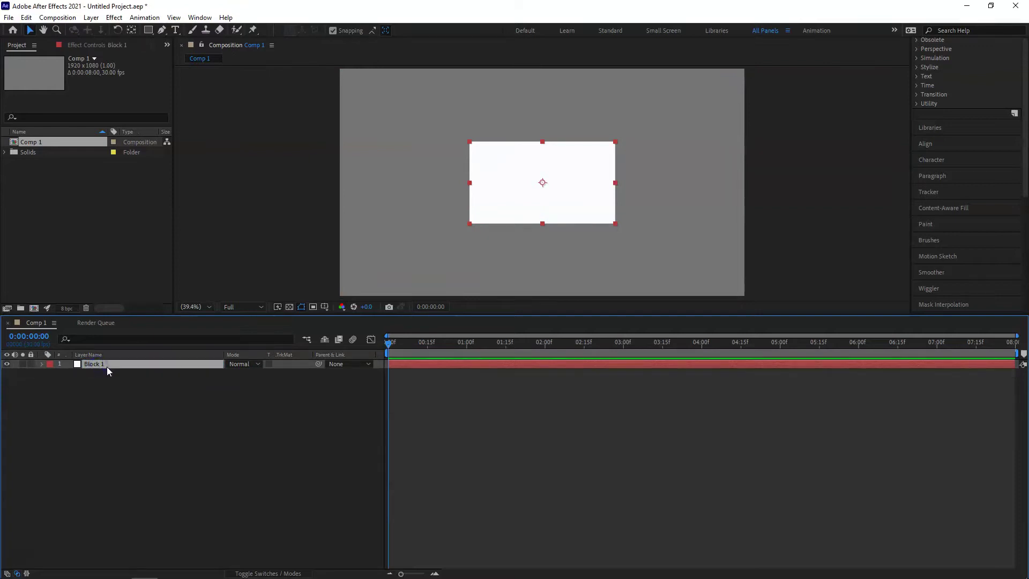
# Duplicate Block 1 as Block 2 and move it to the left of Block 1
pyautogui.hotkey('ctrl', 'd')
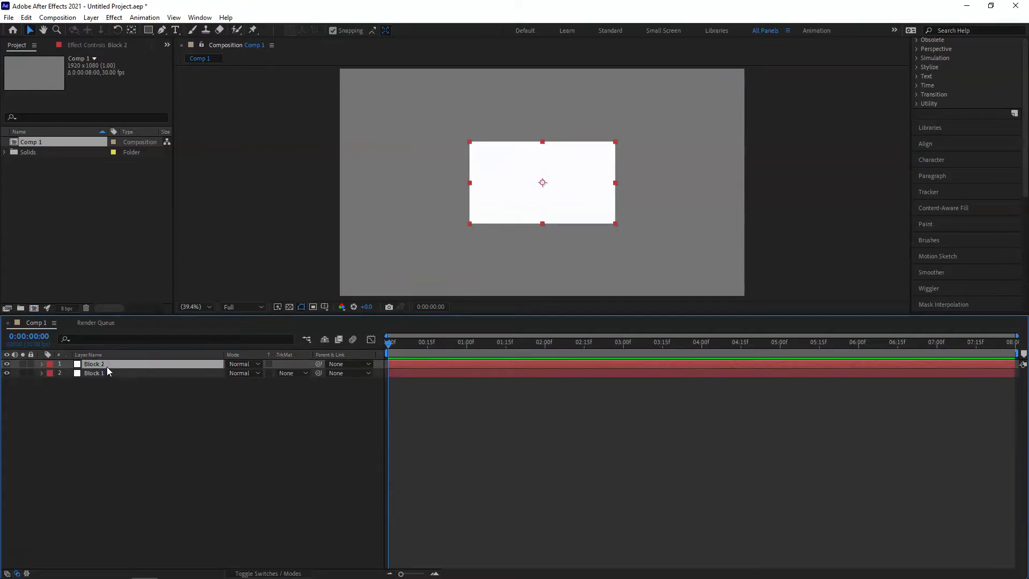
pyautogui.press('p')
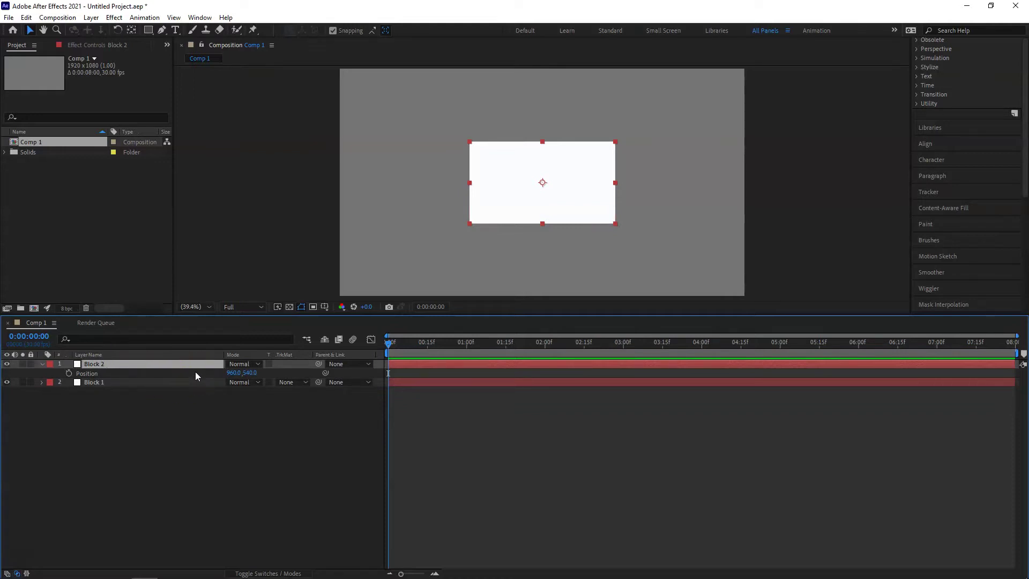
pyautogui.click(119, 364)
pyautogui.press('Return')
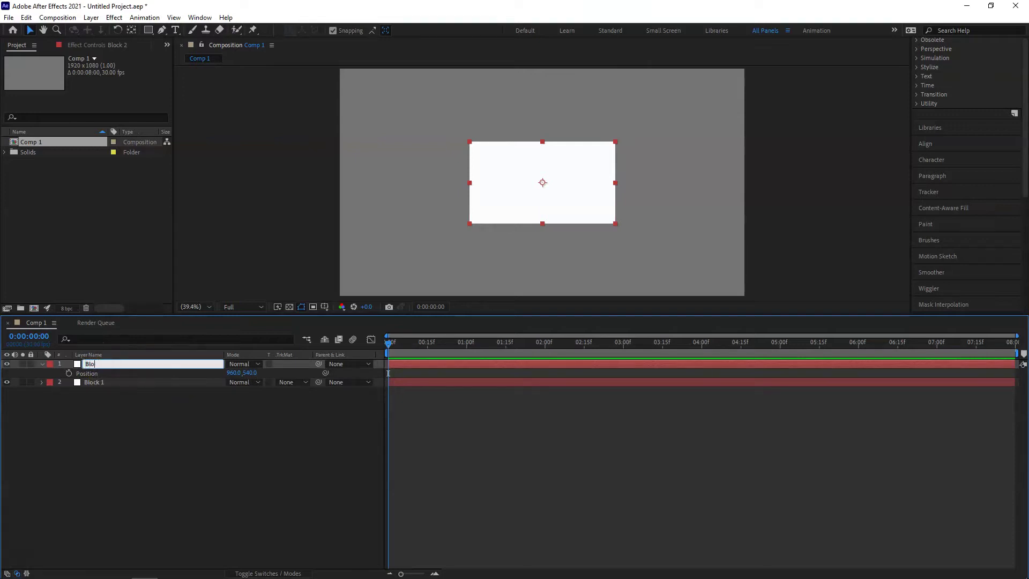
pyautogui.write('ck 2')
pyautogui.press('Return')
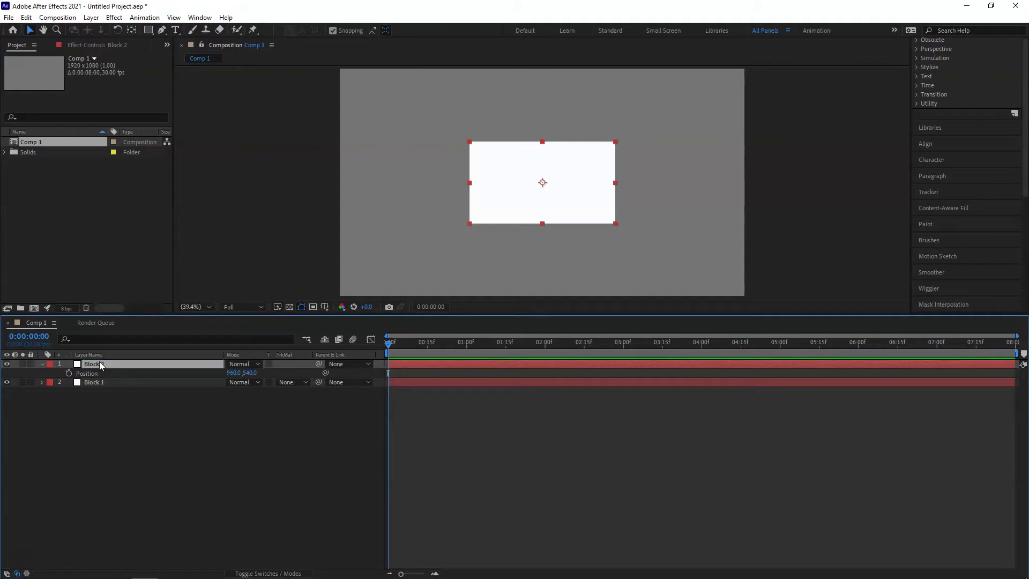
pyautogui.moveTo(232, 372); pyautogui.dragTo(49, 556)
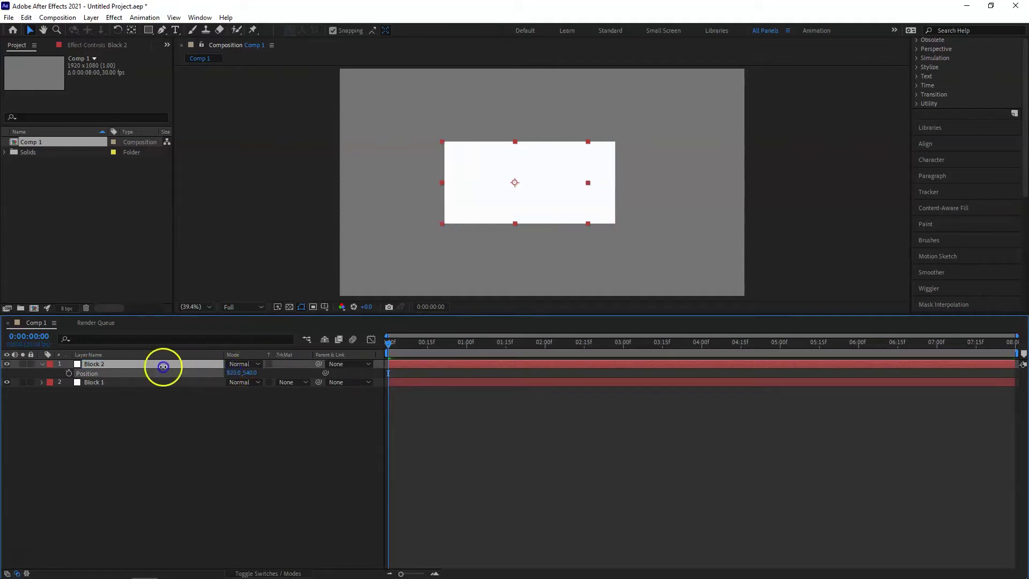
# Duplicate Block 1 as Block 3 and move it to the right of the middle block
pyautogui.click(94, 373)
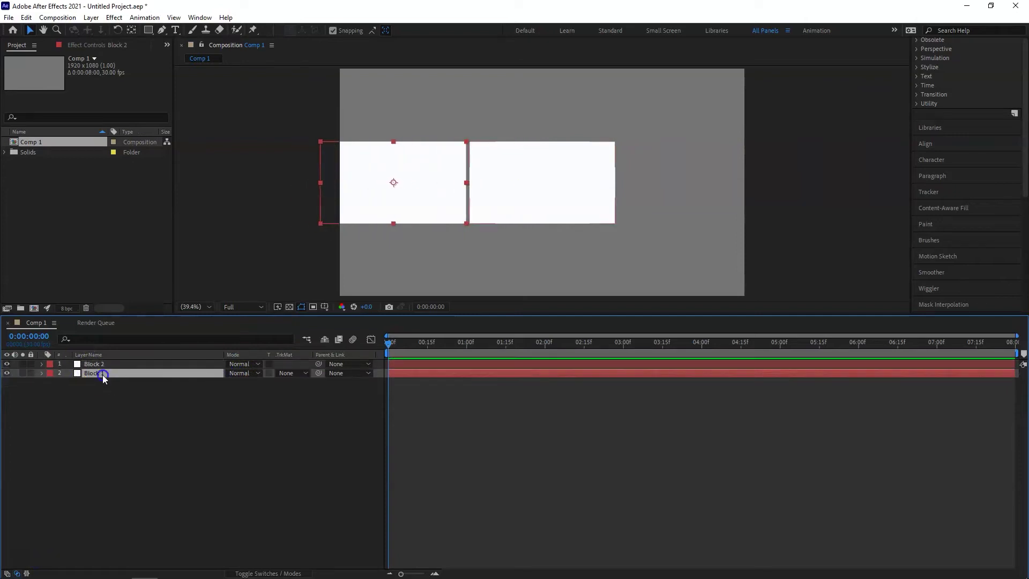
pyautogui.hotkey('ctrl', 'd')
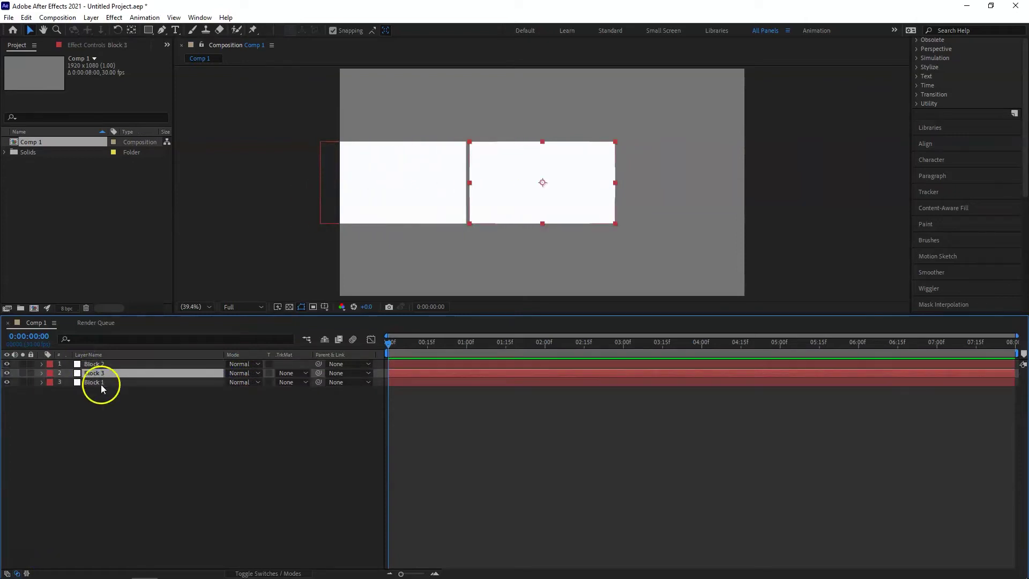
pyautogui.press('p')
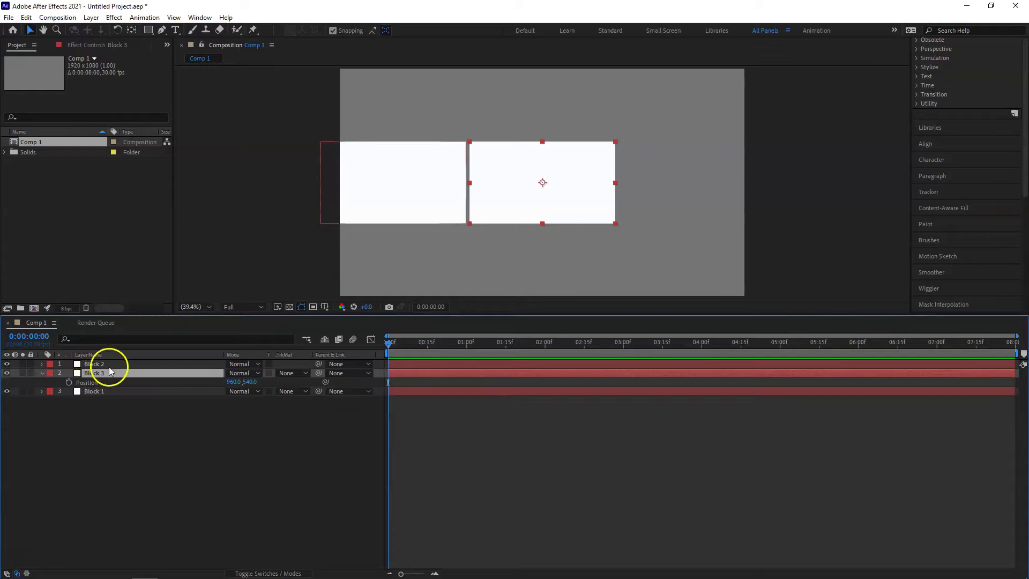
pyautogui.moveTo(234, 382)
pyautogui.mouseDown()
pyautogui.moveTo(571, 373)
pyautogui.moveTo(99, 376)
pyautogui.mouseUp()
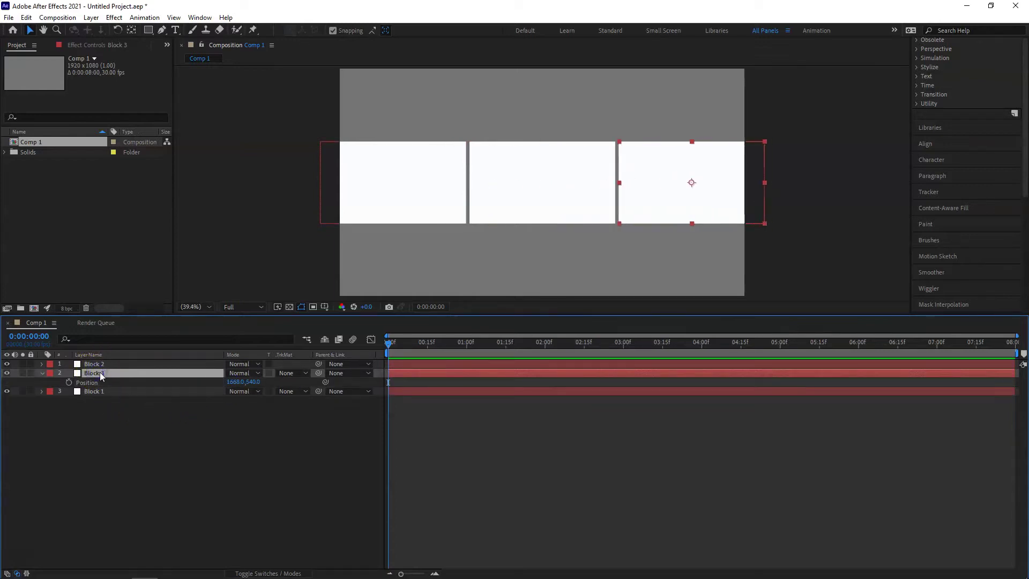
pyautogui.press('Return')
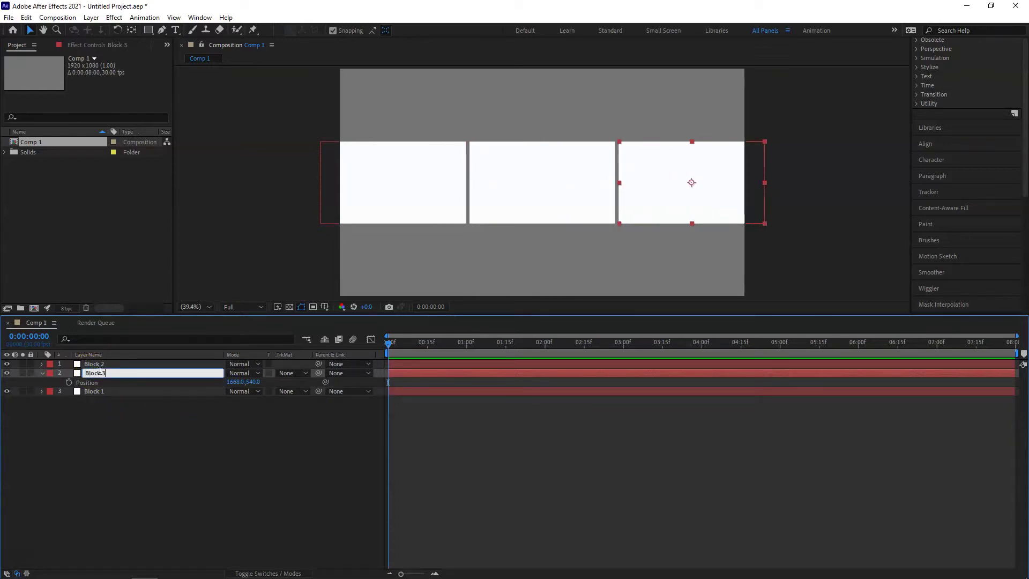
pyautogui.press('Return')
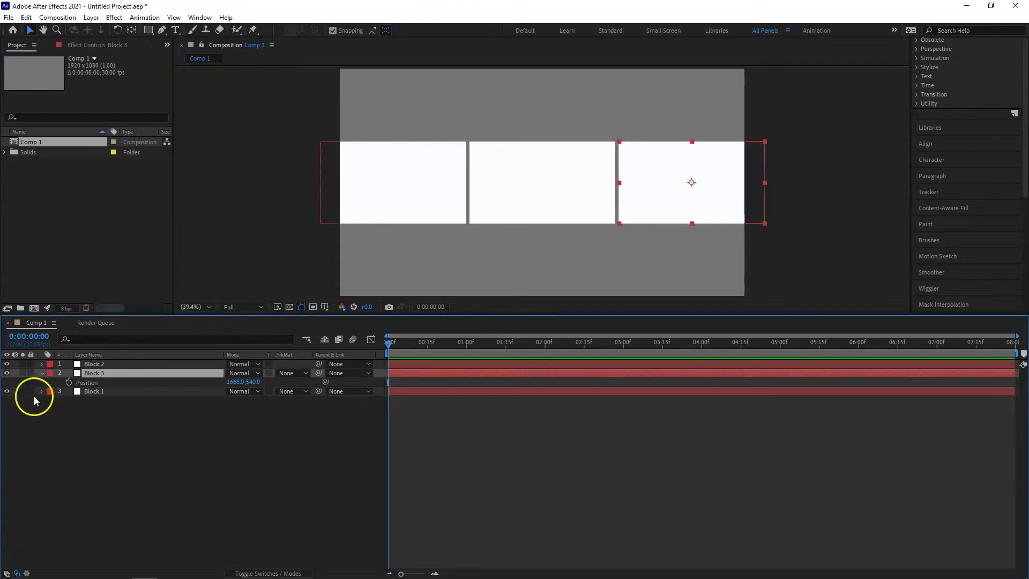
# Duplicate the three blocks and order the layers Block 6 down to Block 1
pyautogui.click(42, 373)
pyautogui.click(84, 410)
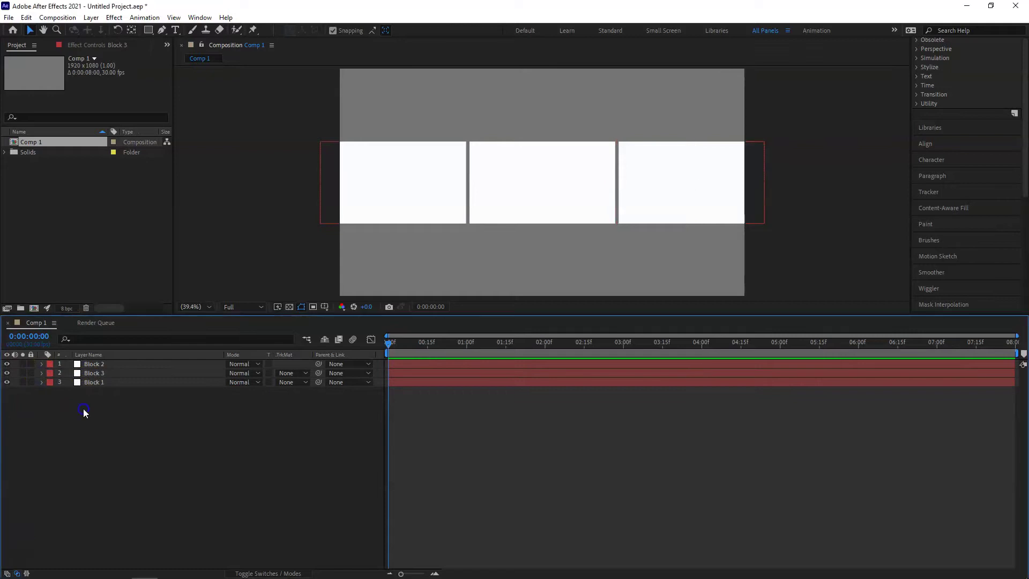
pyautogui.moveTo(115, 400); pyautogui.dragTo(82, 360)
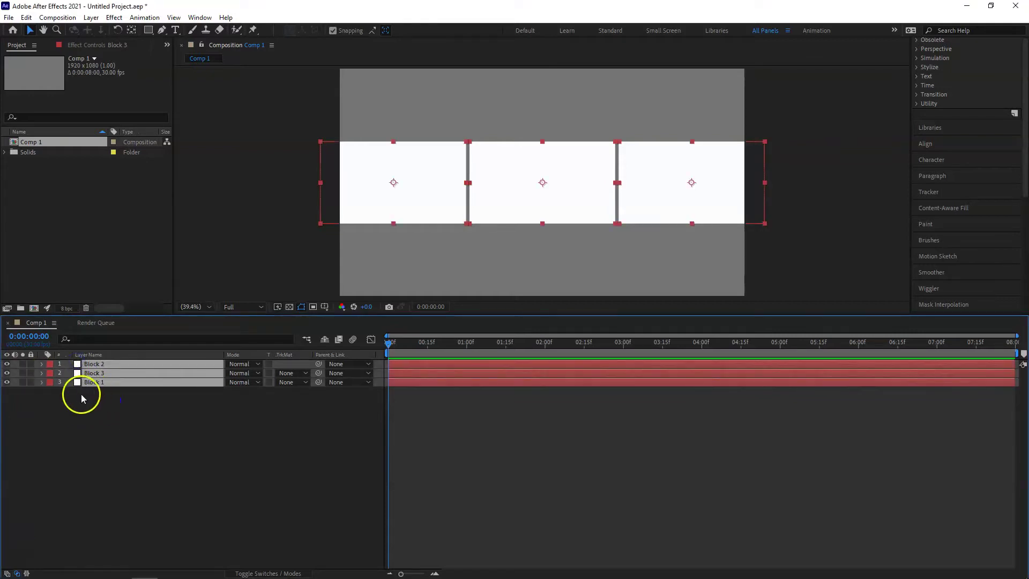
pyautogui.hotkey('ctrl', 'd')
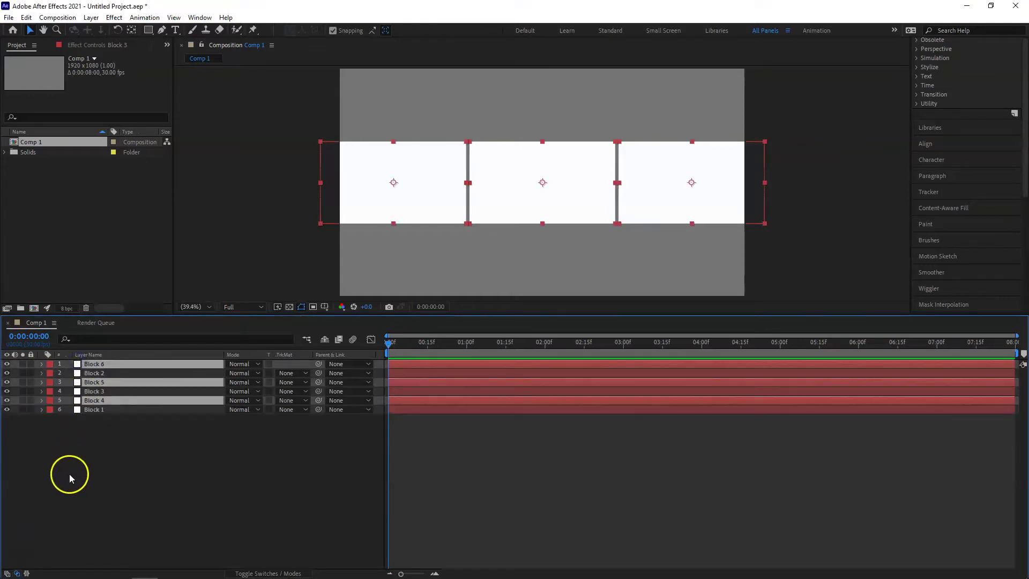
pyautogui.click(107, 427)
pyautogui.moveTo(106, 373)
pyautogui.mouseDown()
pyautogui.moveTo(107, 406)
pyautogui.moveTo(105, 391)
pyautogui.mouseUp()
pyautogui.click(106, 383)
# Raise Blocks 4, 5 and 6 into a top row via their Y position
pyautogui.click(106, 383)
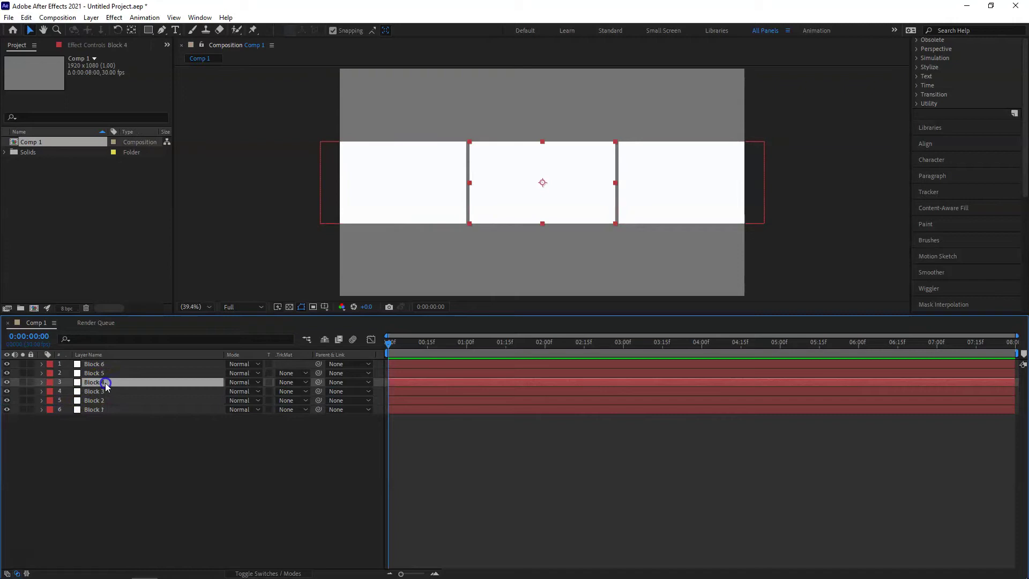
pyautogui.keyDown('ctrl'); pyautogui.click(105, 373); pyautogui.keyUp('ctrl')
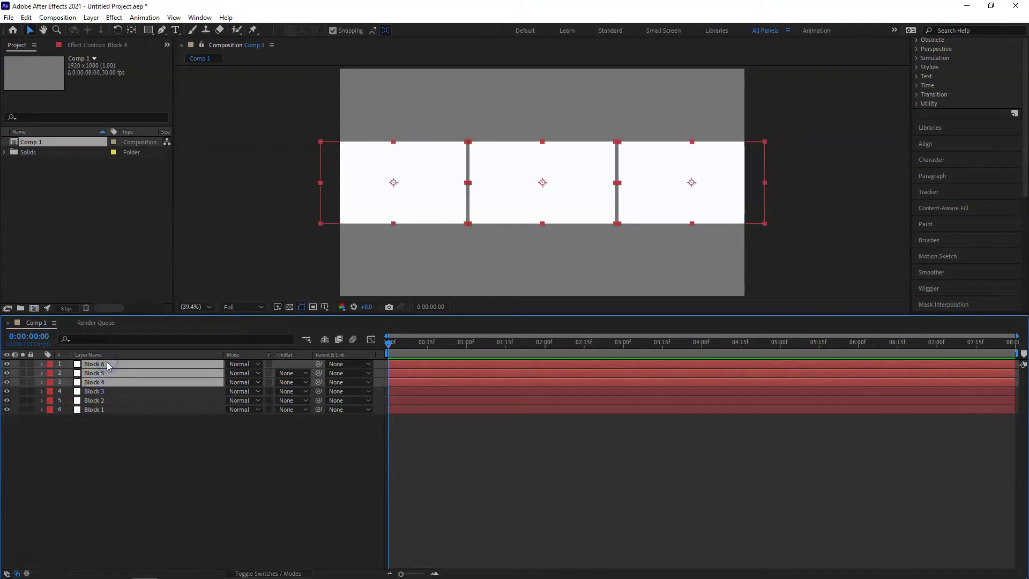
pyautogui.press('p')
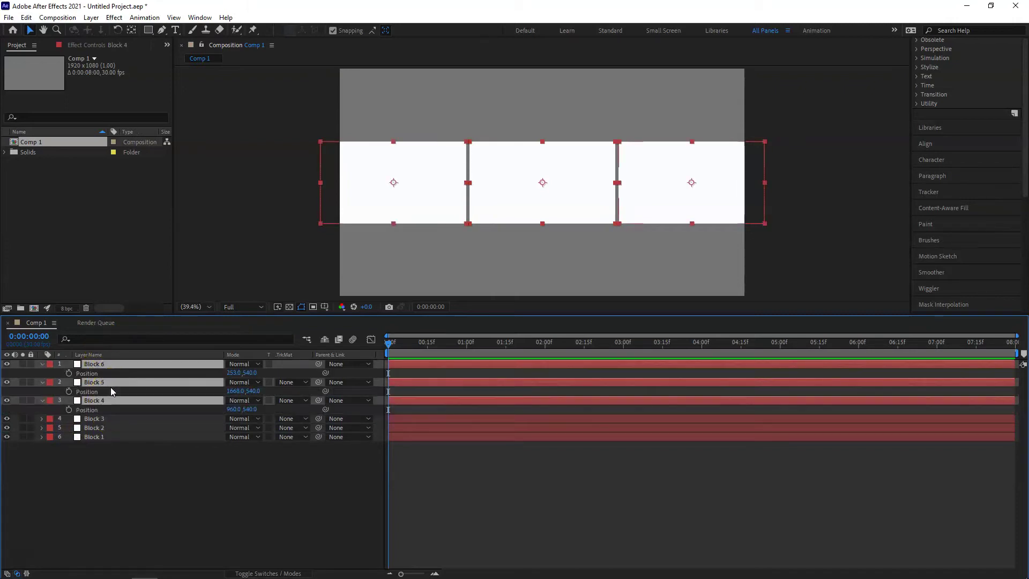
pyautogui.moveTo(257, 390)
pyautogui.mouseDown()
pyautogui.moveTo(17, 408)
pyautogui.moveTo(252, 374)
pyautogui.mouseUp()
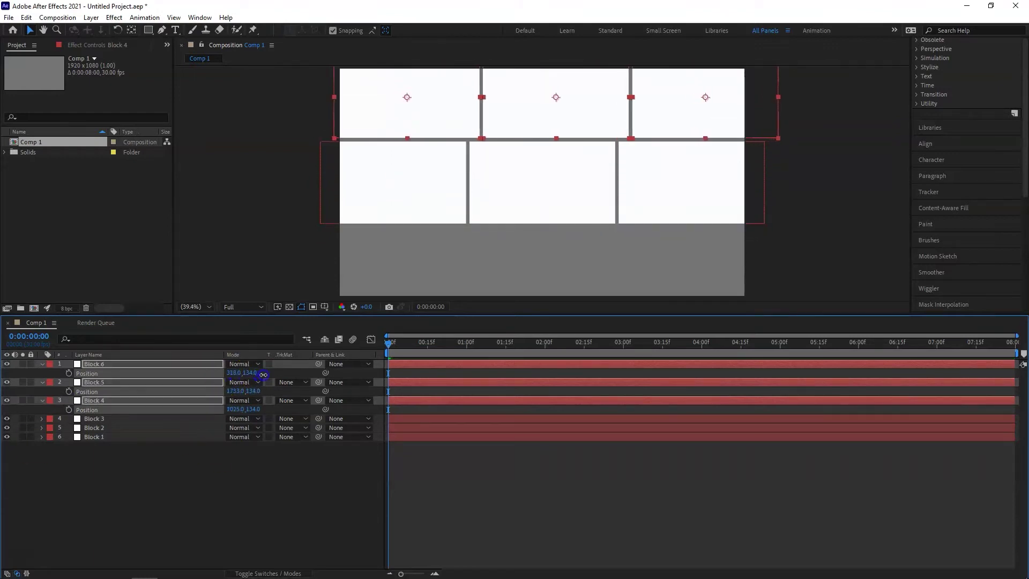
pyautogui.press('p')
# Duplicate the three top-row blocks and select the copies
pyautogui.hotkey('ctrl', 'd')
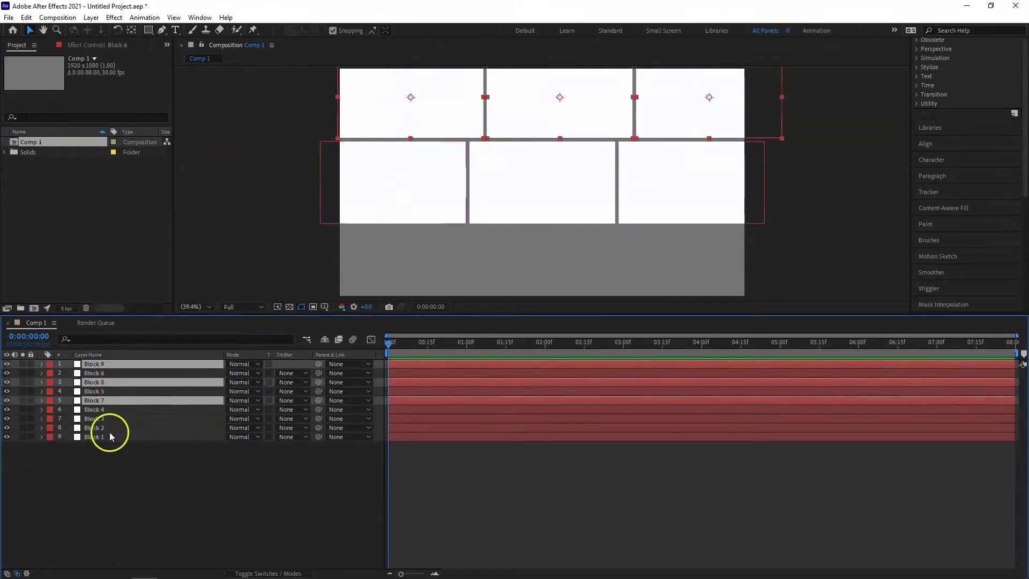
pyautogui.click(110, 391)
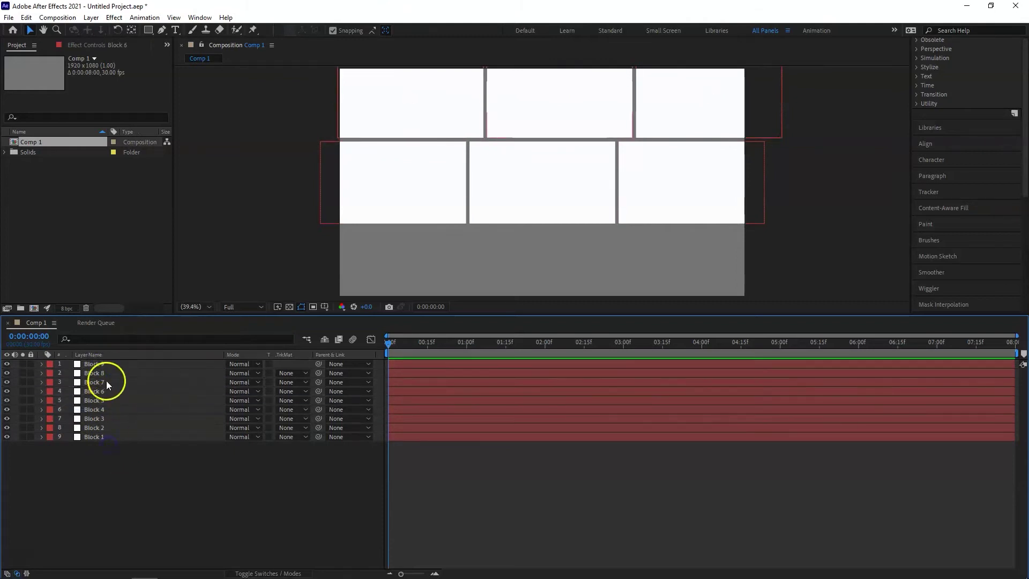
pyautogui.moveTo(106, 381); pyautogui.dragTo(112, 364)
# Lower the copied blocks into a bottom row; add the sportive dance clip matted to Block 1
pyautogui.press('p')
pyautogui.moveTo(259, 391)
pyautogui.mouseDown()
pyautogui.moveTo(525, 378)
pyautogui.moveTo(525, 408)
pyautogui.mouseUp()
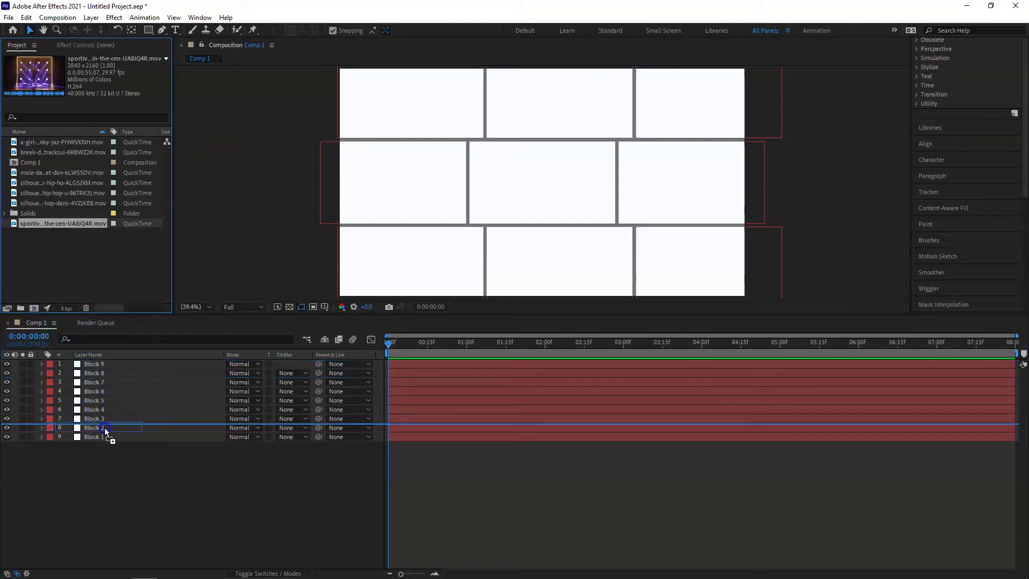
pyautogui.moveTo(88, 329); pyautogui.dragTo(94, 446)
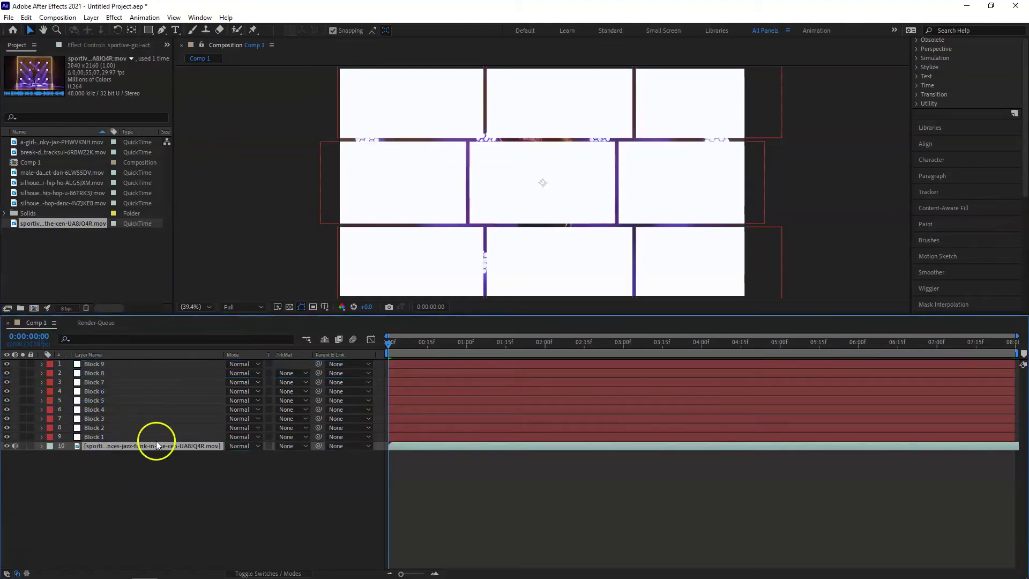
pyautogui.click(292, 445)
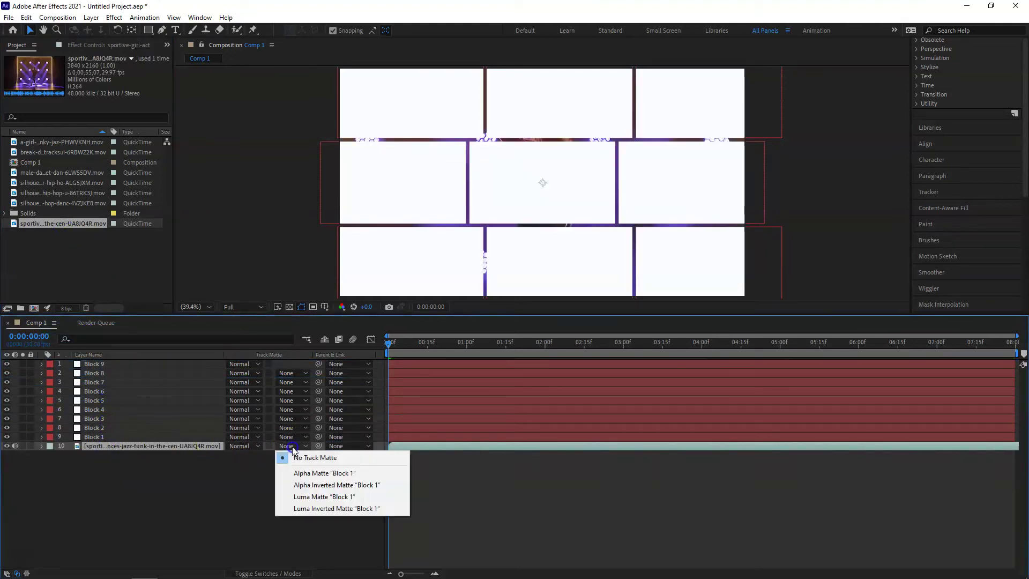
pyautogui.click(298, 472)
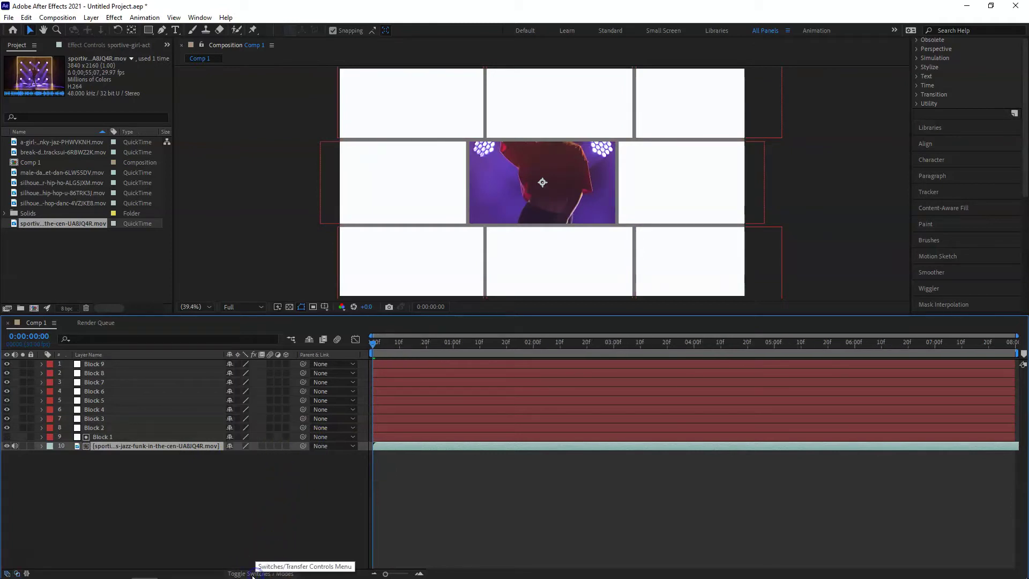
pyautogui.press('s')
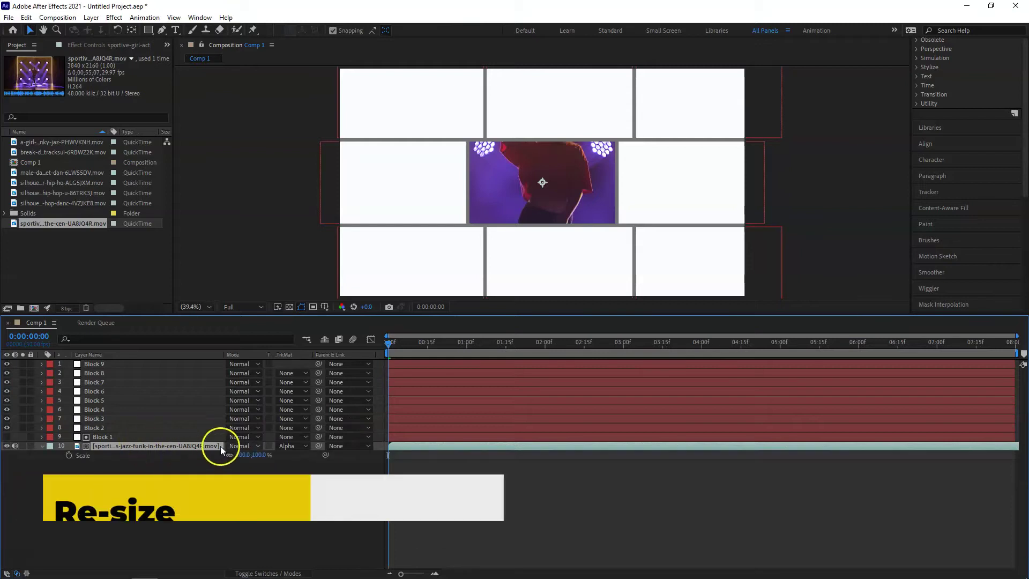
pyautogui.moveTo(241, 455); pyautogui.dragTo(211, 454)
# Add the silhouette dance clip alpha-matted to Block 2, scaled and shifted to fit
pyautogui.moveTo(58, 203)
pyautogui.mouseDown()
pyautogui.moveTo(110, 412)
pyautogui.moveTo(105, 432)
pyautogui.mouseUp()
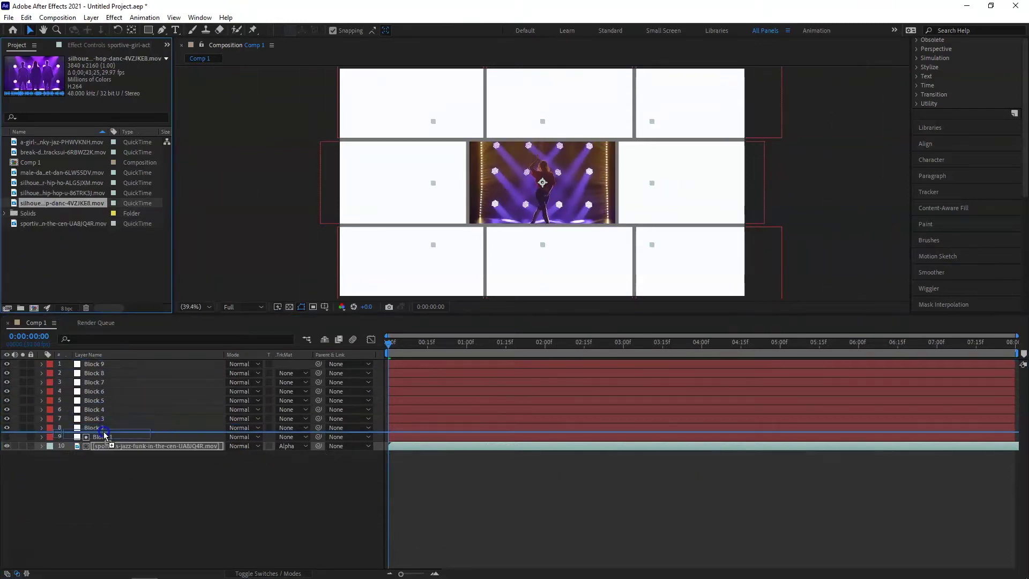
pyautogui.click(289, 437)
pyautogui.click(289, 460)
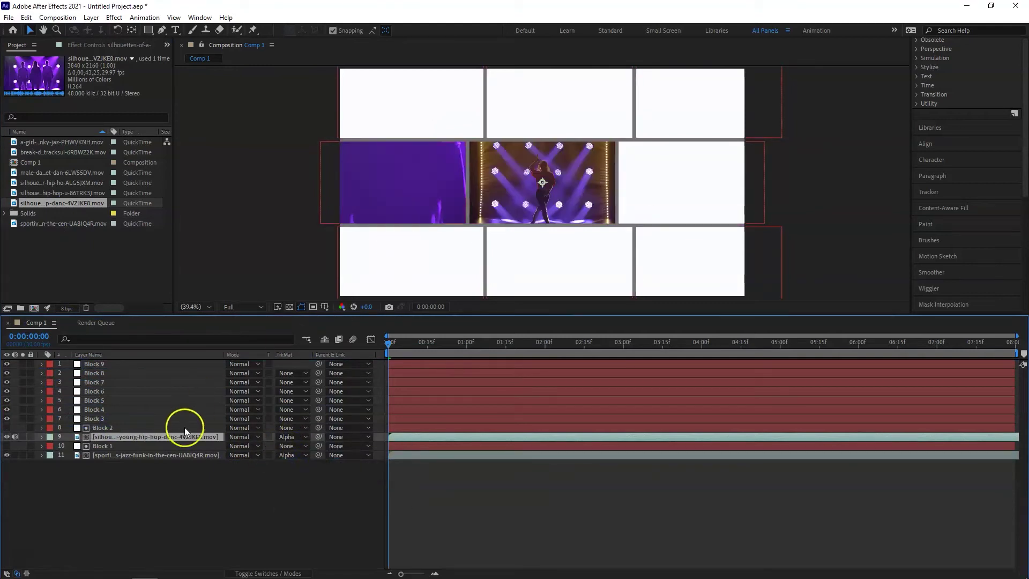
pyautogui.press('s')
pyautogui.moveTo(240, 446); pyautogui.dragTo(217, 450)
pyautogui.click(223, 436)
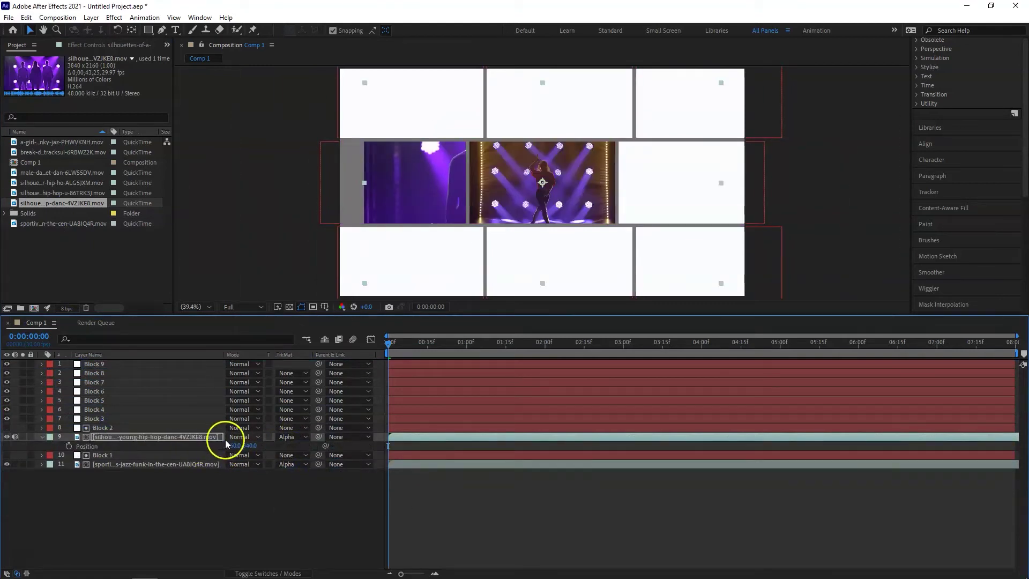
pyautogui.moveTo(242, 445); pyautogui.dragTo(223, 447)
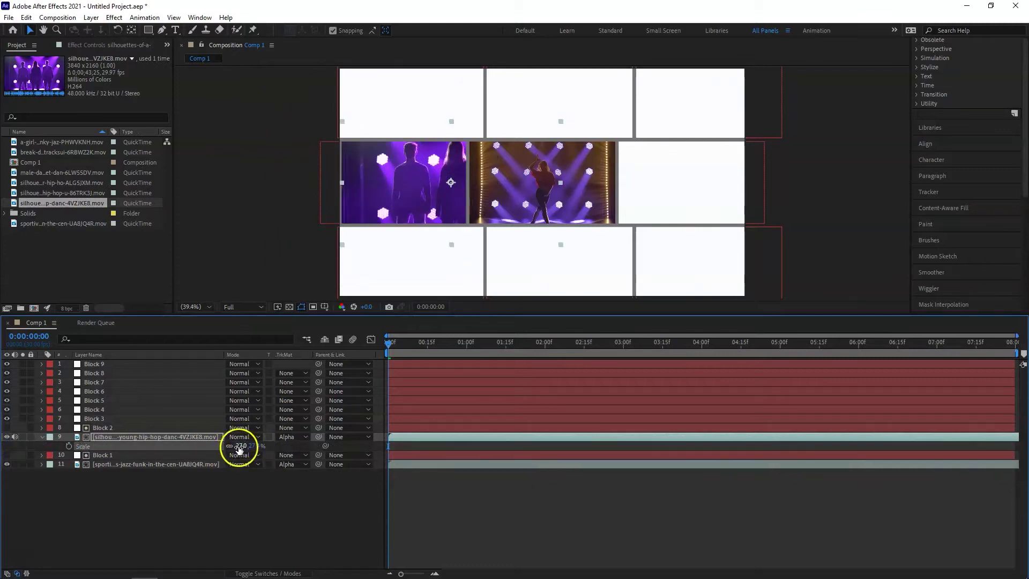
pyautogui.press('p')
pyautogui.moveTo(236, 446); pyautogui.dragTo(170, 449)
pyautogui.moveTo(250, 445); pyautogui.dragTo(270, 446)
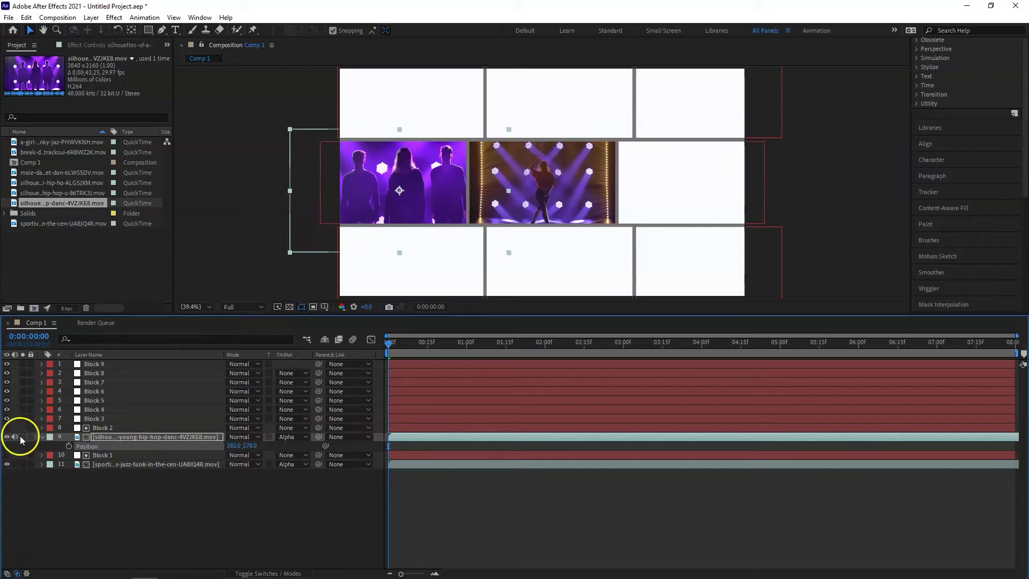
pyautogui.click(42, 436)
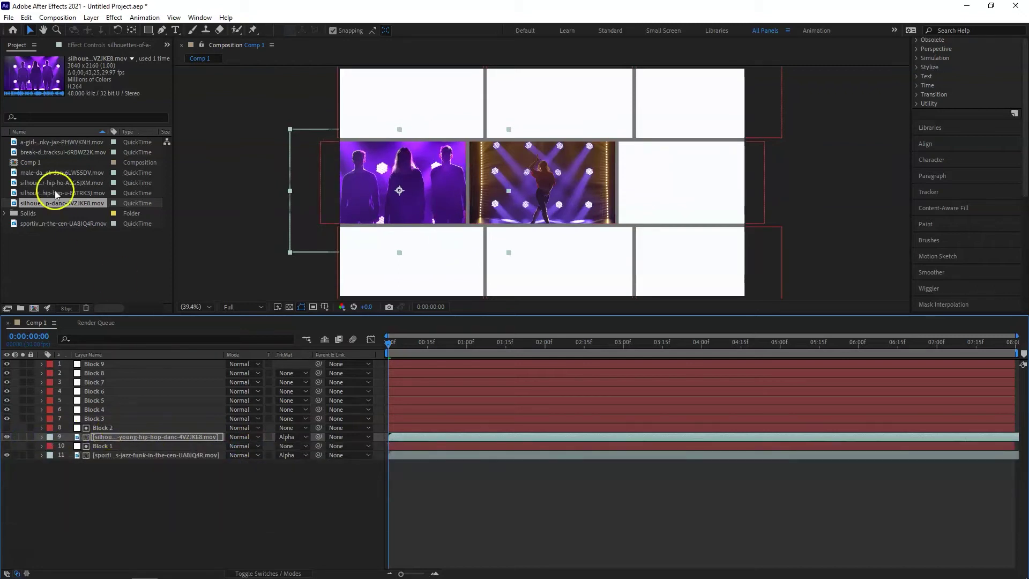
# Add the 86TRK3J clip alpha-matted to Block 3 and scale it to 67%
pyautogui.click(71, 195)
pyautogui.moveTo(72, 196); pyautogui.dragTo(126, 424)
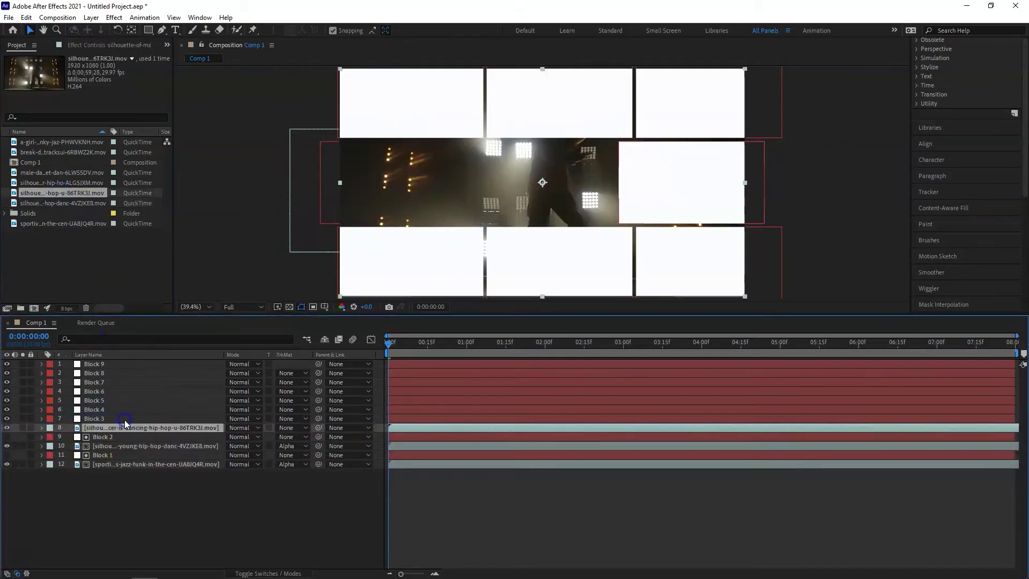
pyautogui.click(290, 428)
pyautogui.click(300, 454)
pyautogui.press('s')
pyautogui.moveTo(242, 436)
pyautogui.mouseDown()
pyautogui.moveTo(223, 436)
pyautogui.moveTo(444, 437)
pyautogui.mouseUp()
pyautogui.press('p')
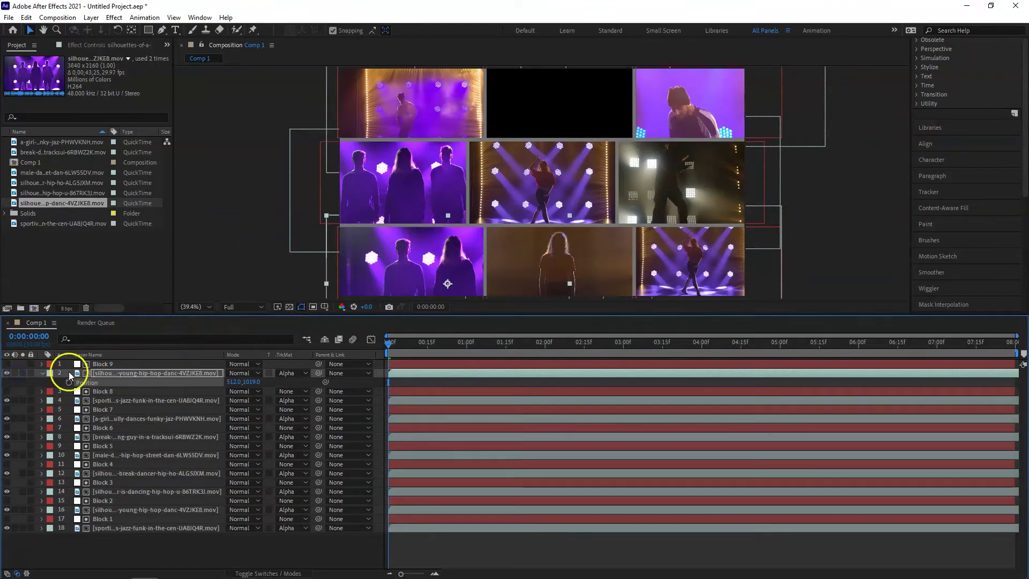
# Pre-compose Block 1 with its clip into Pre-comp 1
pyautogui.click(43, 373)
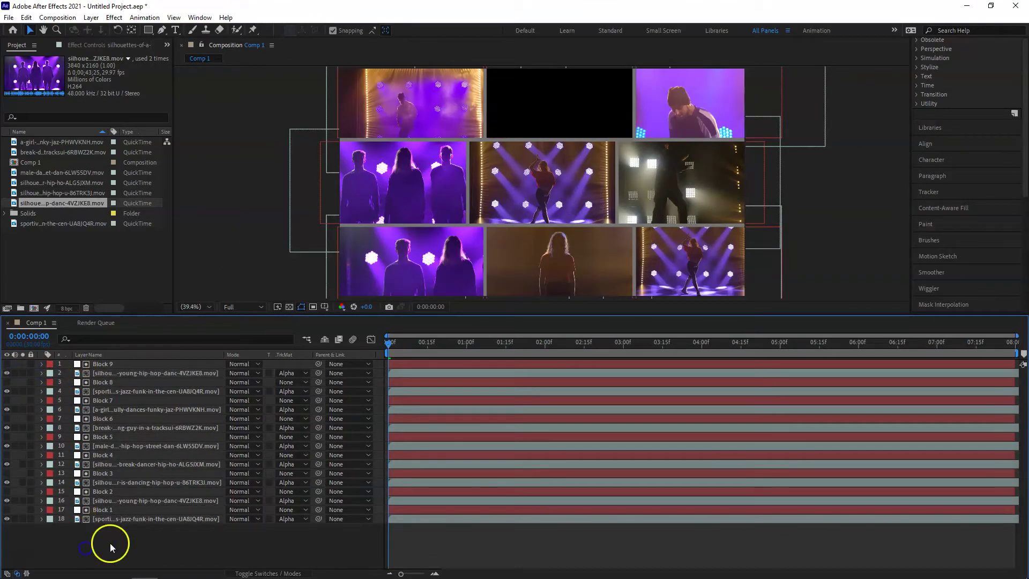
pyautogui.moveTo(108, 542); pyautogui.dragTo(90, 515)
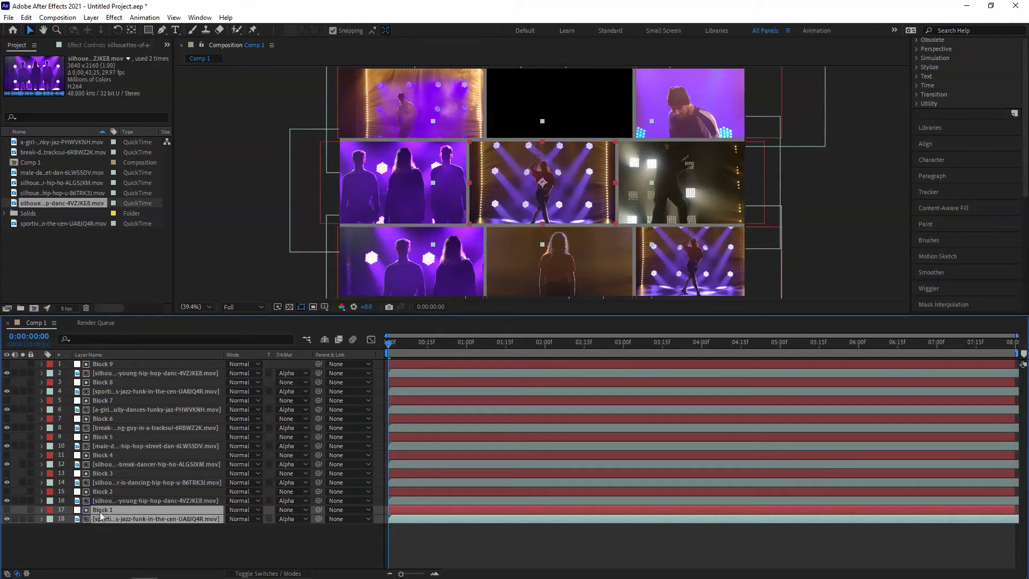
pyautogui.click(90, 18)
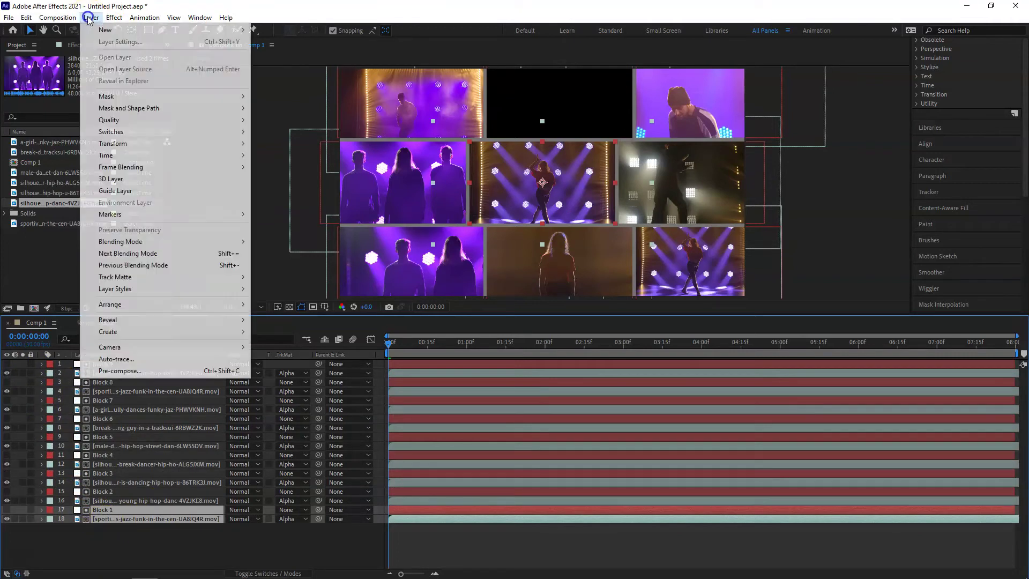
pyautogui.click(156, 372)
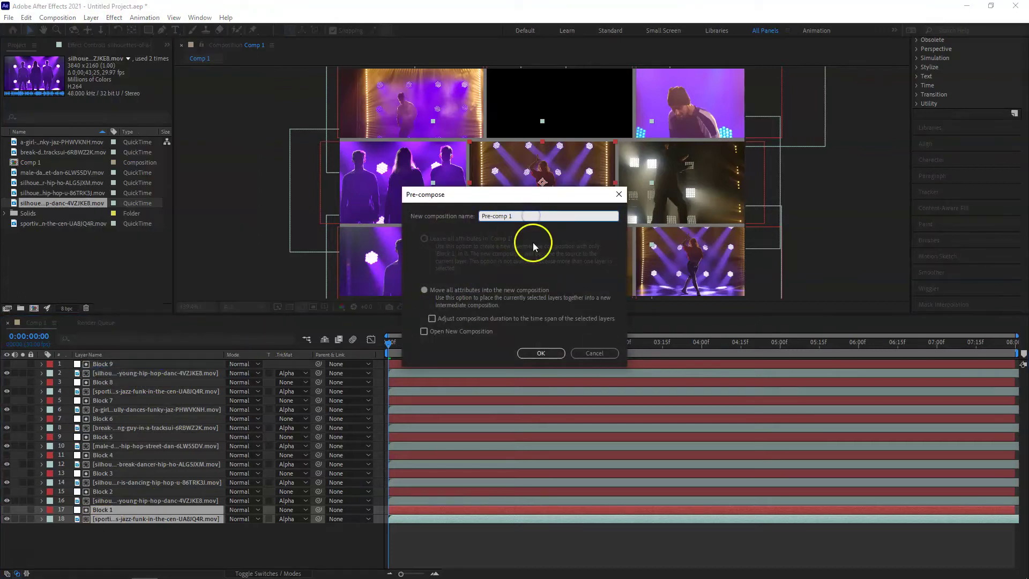
pyautogui.click(543, 353)
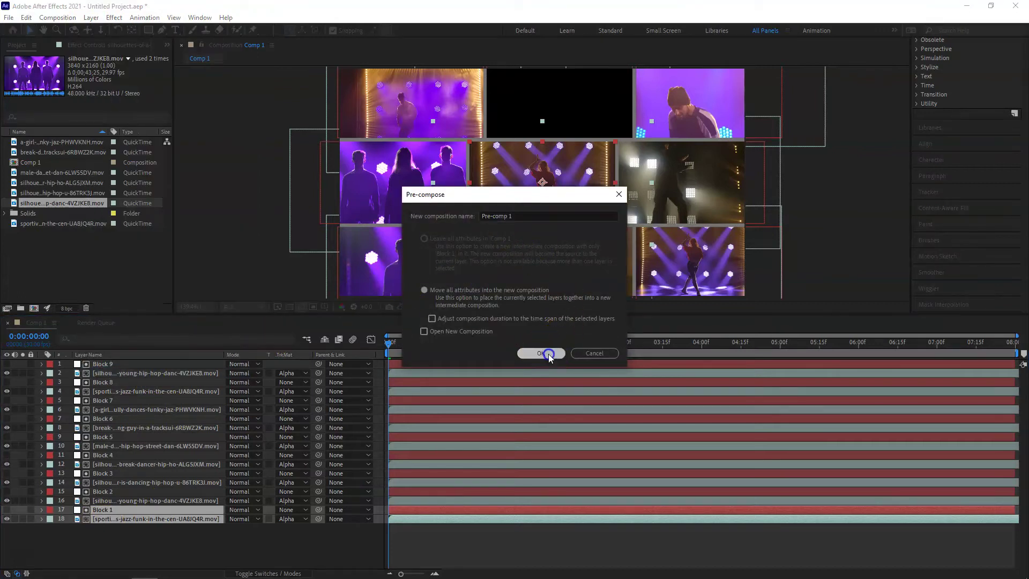
pyautogui.click(220, 545)
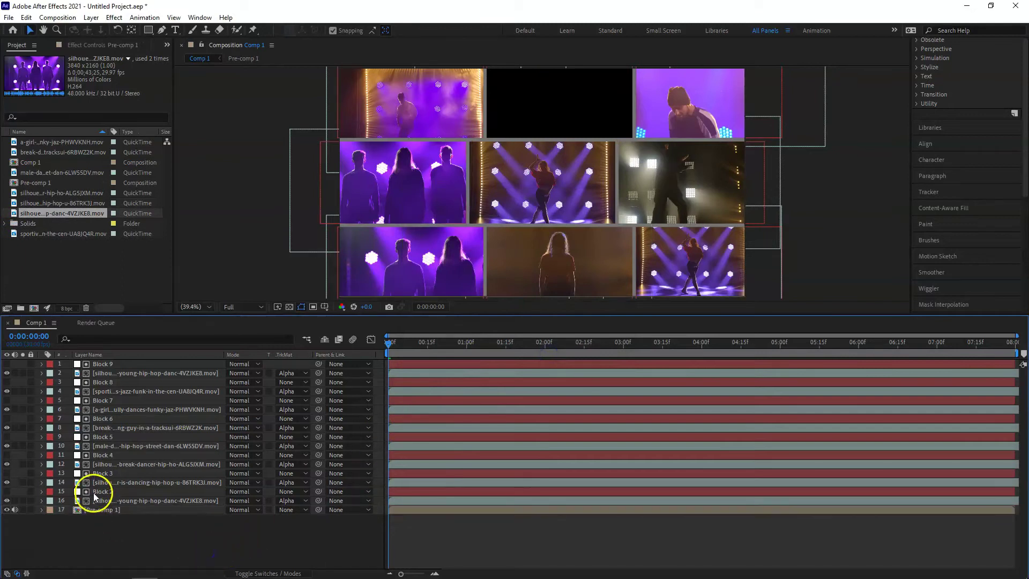
# Pre-compose Blocks 2, 3 and 4 with their clips into Pre-comps 2 through 4
pyautogui.click(95, 491)
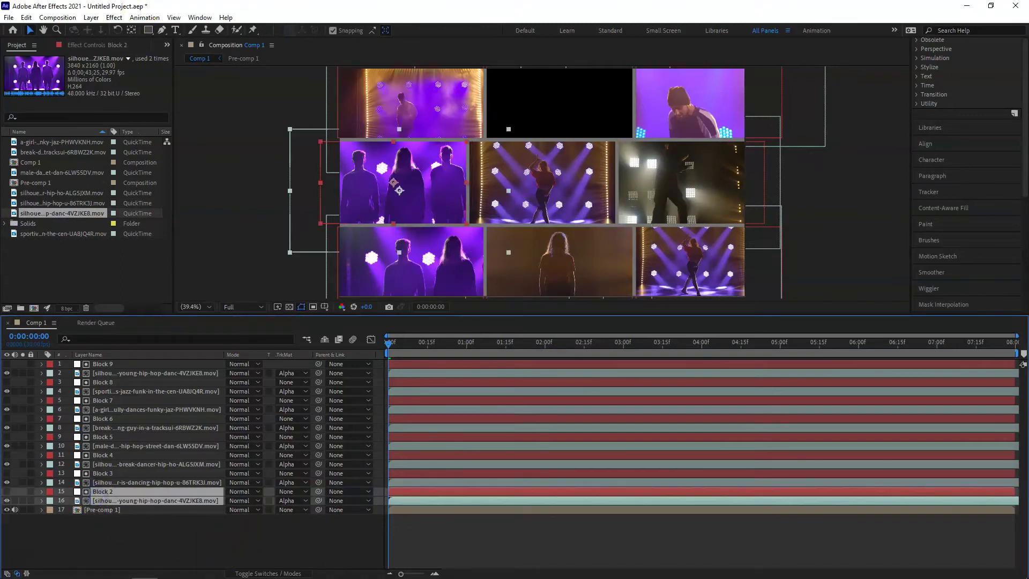
pyautogui.click(91, 18)
pyautogui.click(107, 375)
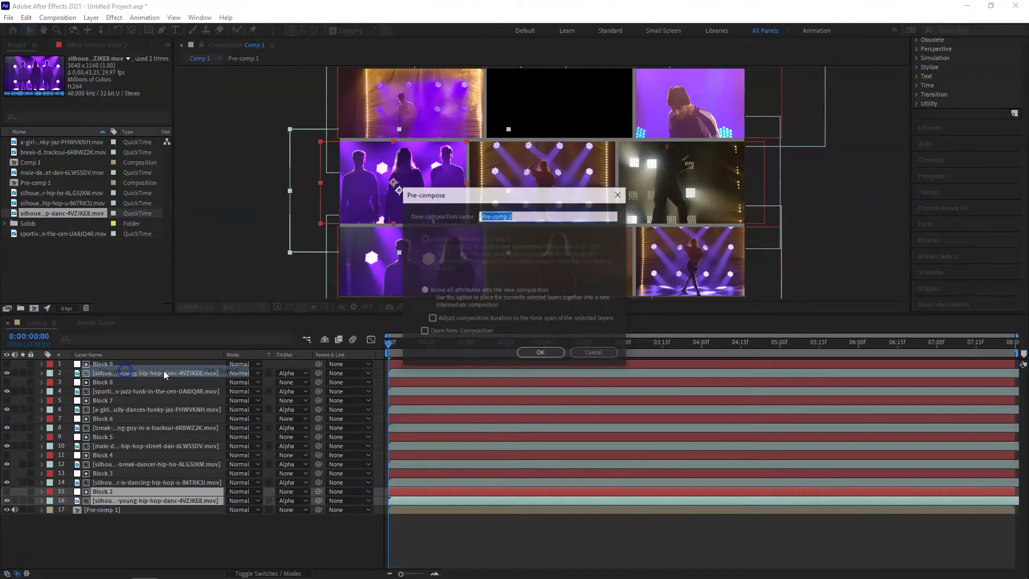
pyautogui.press('Return')
pyautogui.click(96, 473)
pyautogui.keyDown('shift'); pyautogui.click(99, 483); pyautogui.keyUp('shift')
pyautogui.hotkey('ctrl', 'shift', 'c')
pyautogui.press('Return')
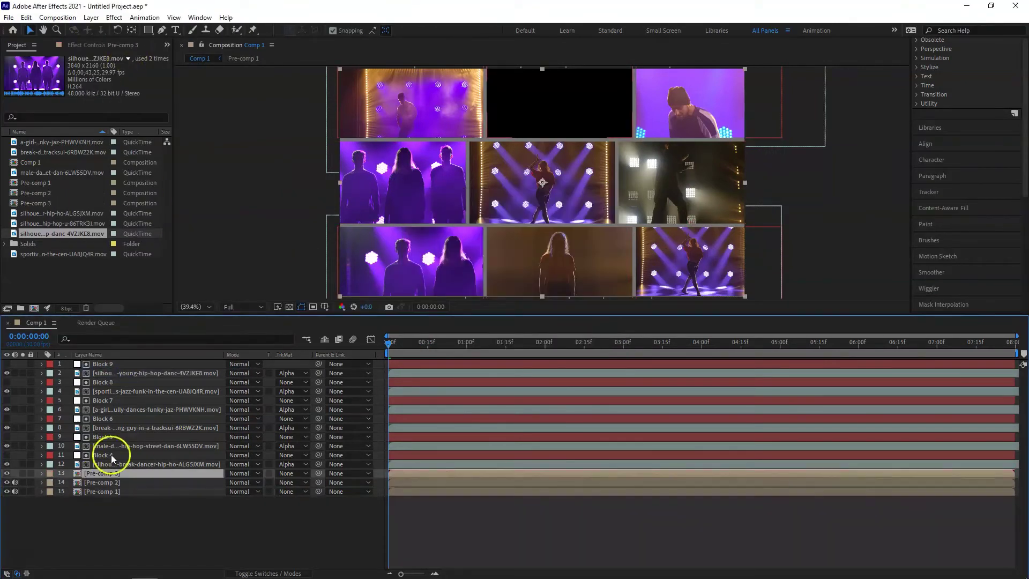
# Pre-compose the next three clip-and-block pairs into new pre-comps with Ctrl+Shift+C
pyautogui.click(111, 455)
pyautogui.keyDown('shift'); pyautogui.click(113, 464); pyautogui.keyUp('shift')
pyautogui.hotkey('ctrl', 'shift', 'c')
pyautogui.press('Return')
pyautogui.click(113, 436)
pyautogui.hotkey('ctrl', 'shift', 'c')
pyautogui.press('Return')
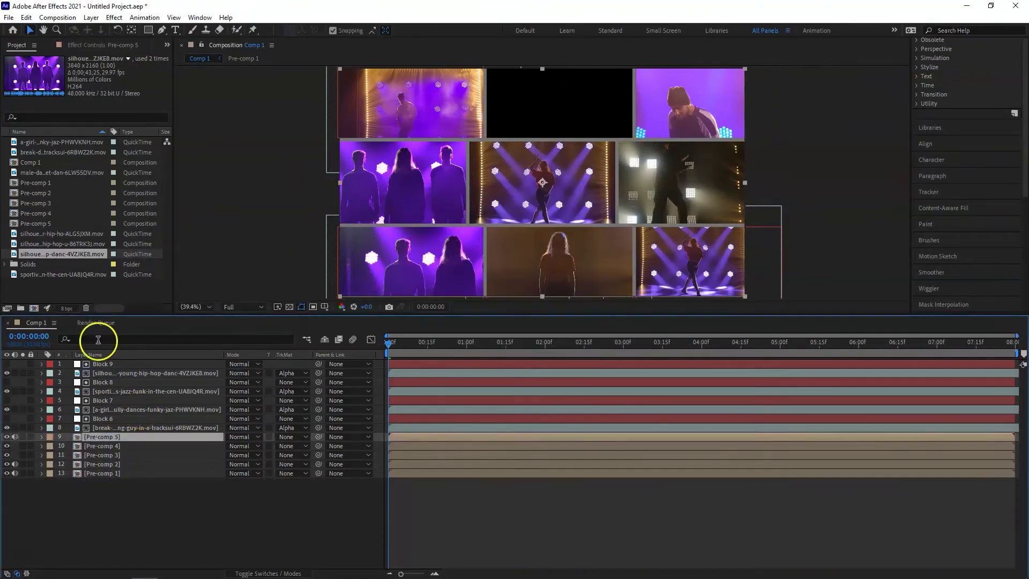
pyautogui.click(110, 419)
pyautogui.keyDown('shift'); pyautogui.click(110, 427); pyautogui.keyUp('shift')
pyautogui.hotkey('ctrl', 'shift', 'c')
pyautogui.press('Return')
# Pre-compose another clip-and-block pair and select the final pair
pyautogui.click(114, 400)
pyautogui.keyDown('shift'); pyautogui.click(114, 410); pyautogui.keyUp('shift')
pyautogui.hotkey('ctrl', 'shift', 'c')
pyautogui.press('Return')
pyautogui.click(113, 382)
pyautogui.keyDown('shift'); pyautogui.click(113, 391); pyautogui.keyUp('shift')
pyautogui.hotkey('ctrl', 'shift', 'c')
pyautogui.press('Return')
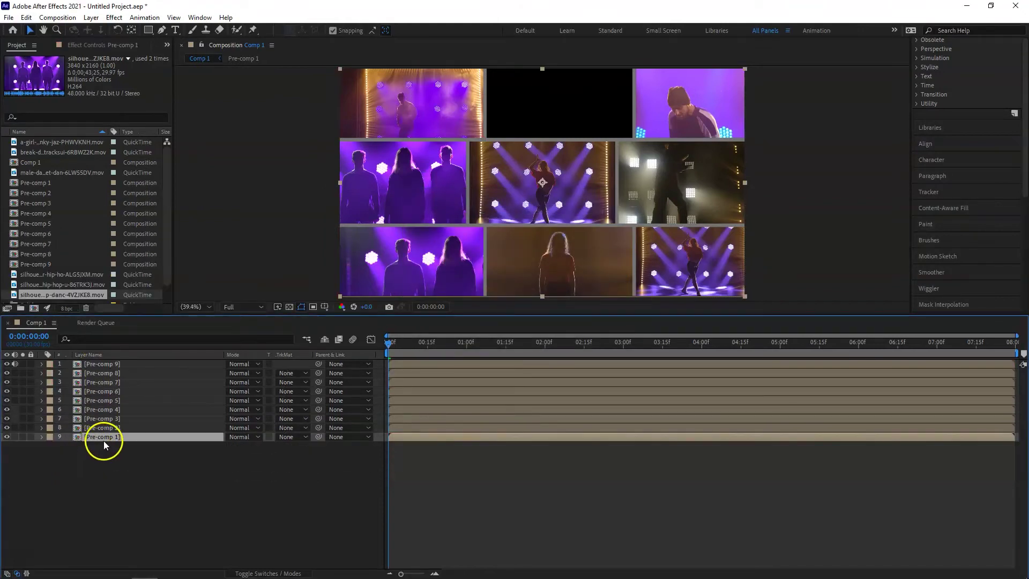
# Keyframe Pre-comp 1's scale at 0% on frame 0
pyautogui.press('s')
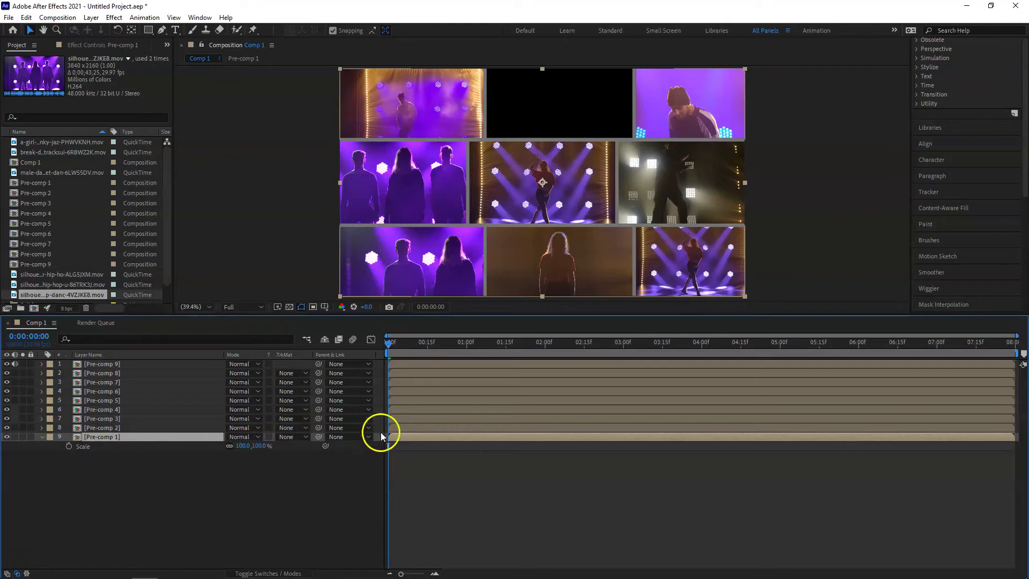
pyautogui.click(246, 446)
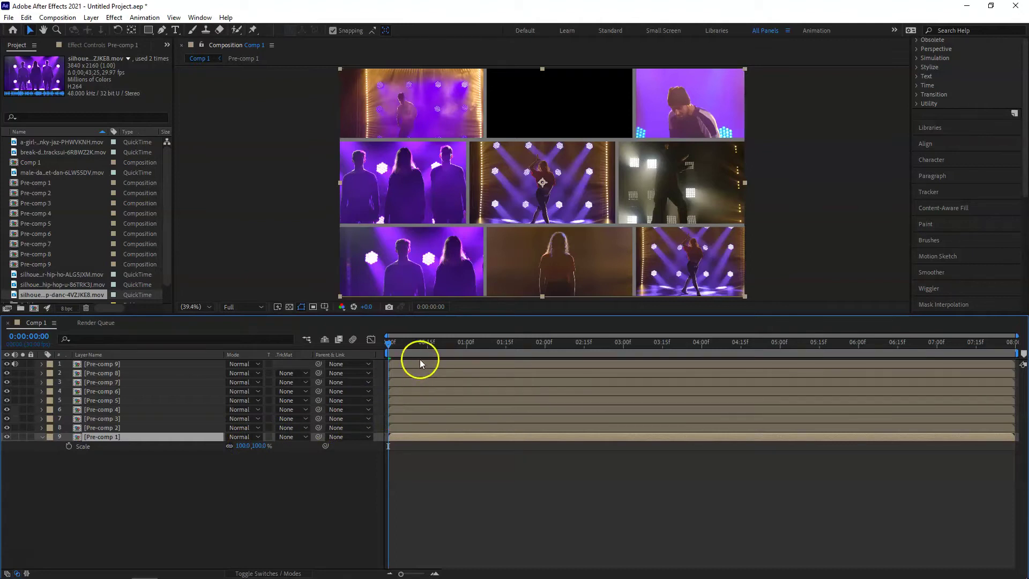
pyautogui.scroll(2, 419, 359)
pyautogui.scroll(2, 416, 362)
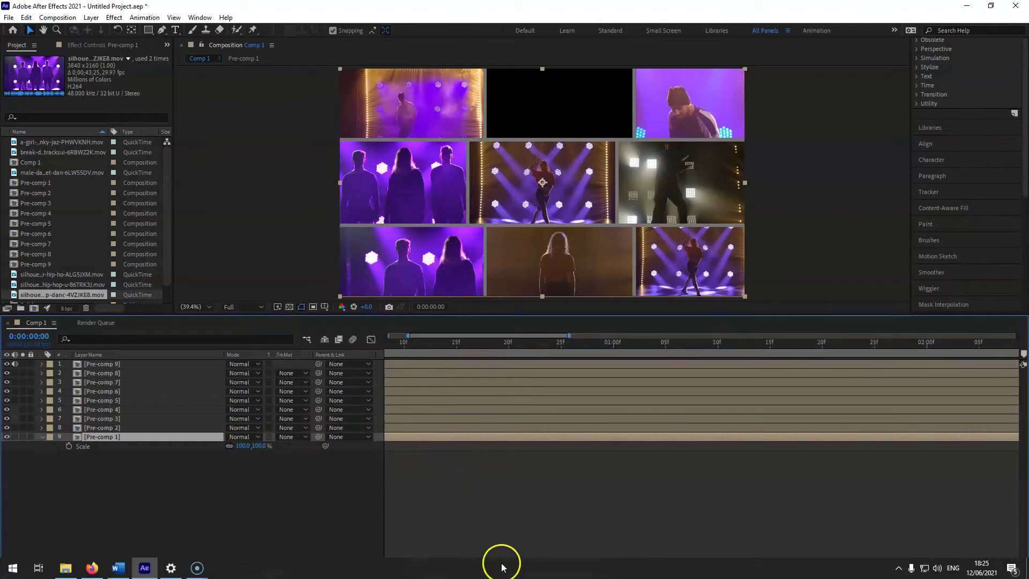
pyautogui.moveTo(505, 572); pyautogui.dragTo(486, 573)
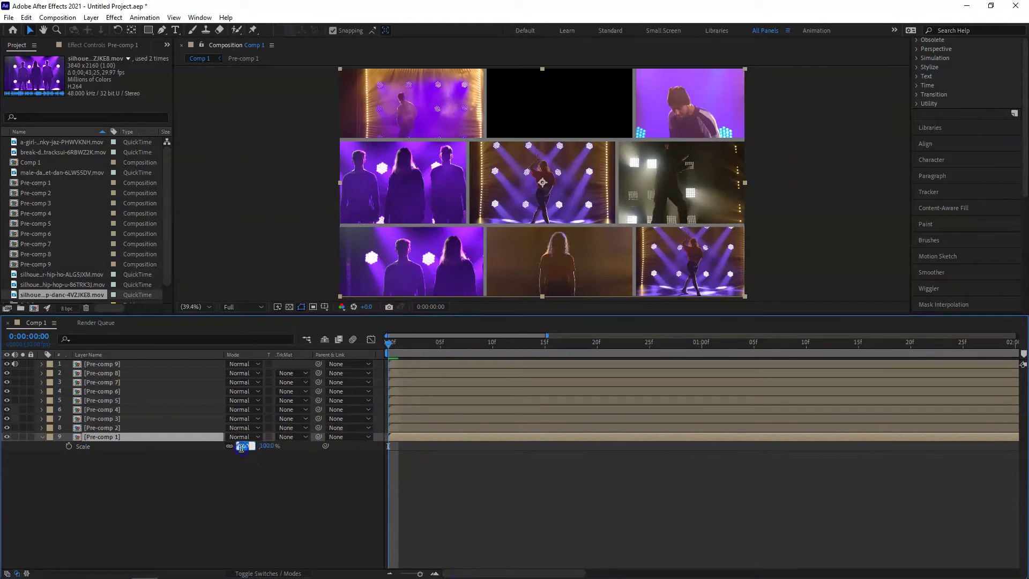
pyautogui.click(68, 447)
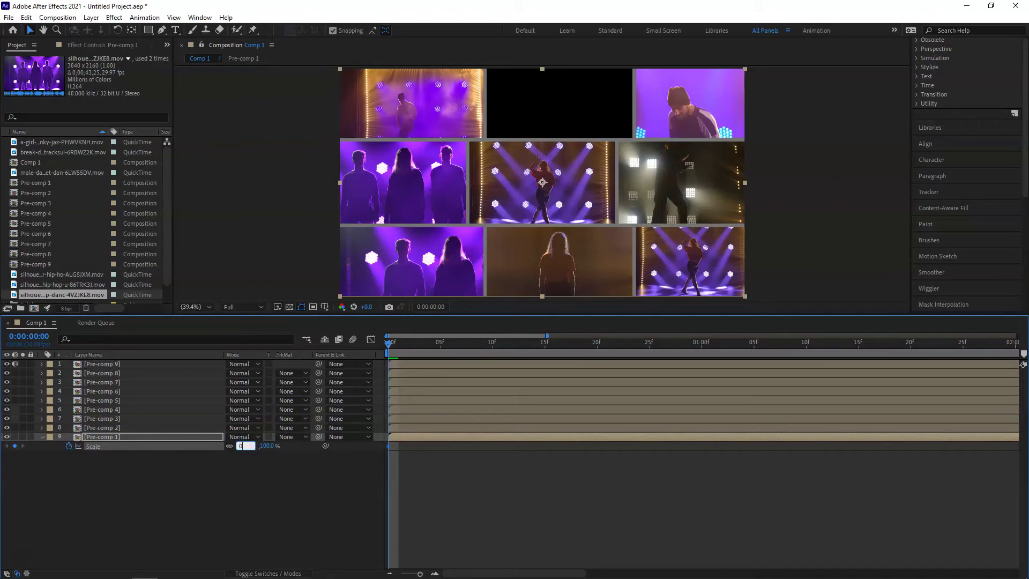
pyautogui.press('Return')
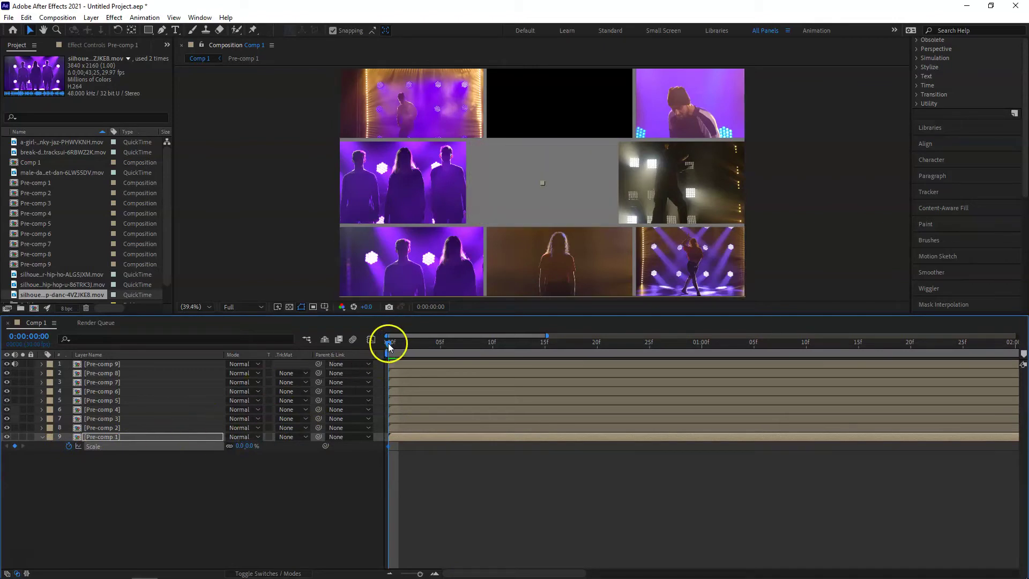
# Keyframe 100% scale at frame 5 with Easy Ease, and start Pre-comps 2 and 3 at frame 5
pyautogui.moveTo(389, 343); pyautogui.dragTo(438, 345)
pyautogui.click(248, 446)
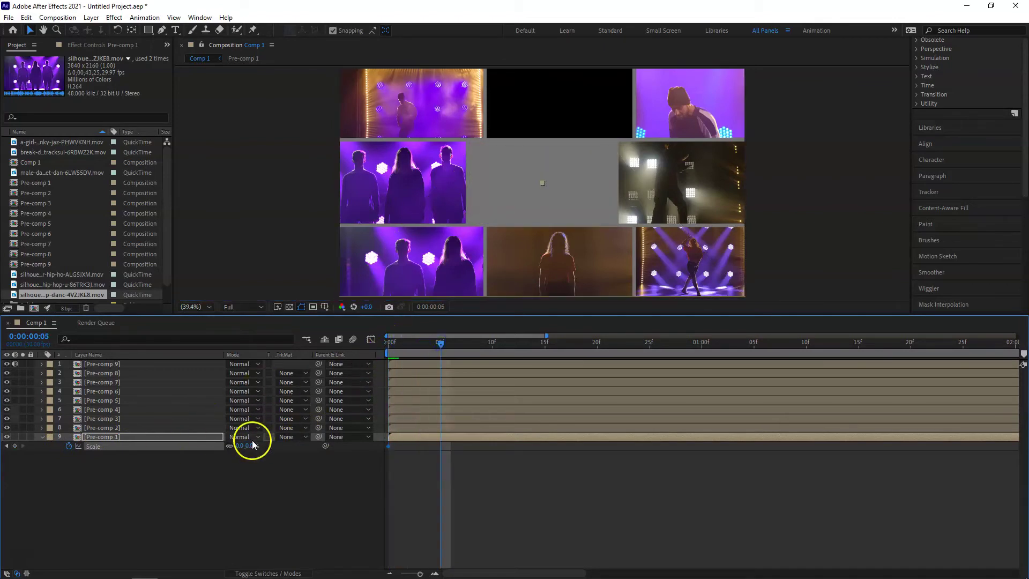
pyautogui.write('0')
pyautogui.press('Return')
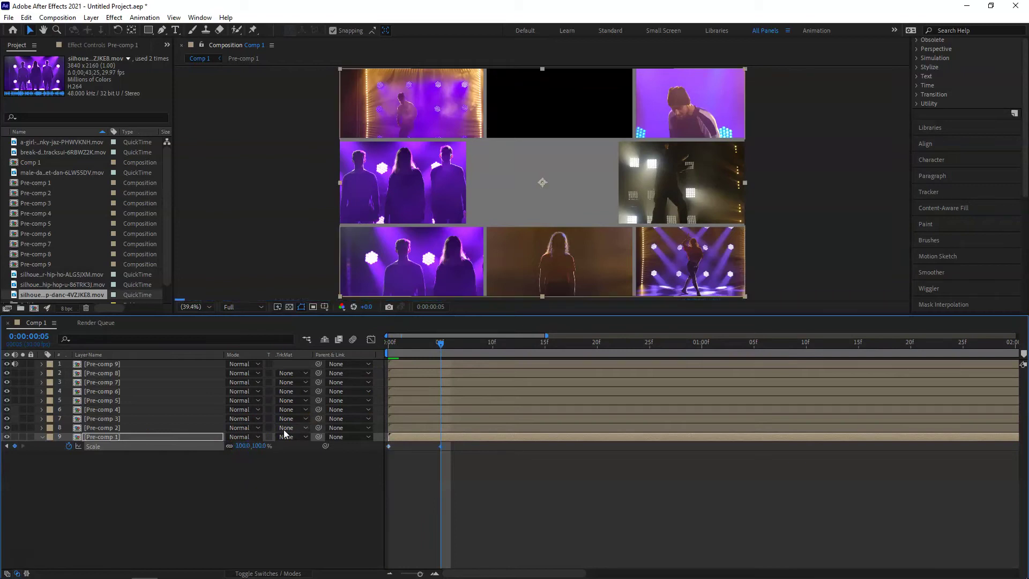
pyautogui.moveTo(450, 461)
pyautogui.mouseDown()
pyautogui.moveTo(378, 442)
pyautogui.moveTo(456, 429)
pyautogui.mouseUp()
pyautogui.press('F9')
pyautogui.click(421, 421)
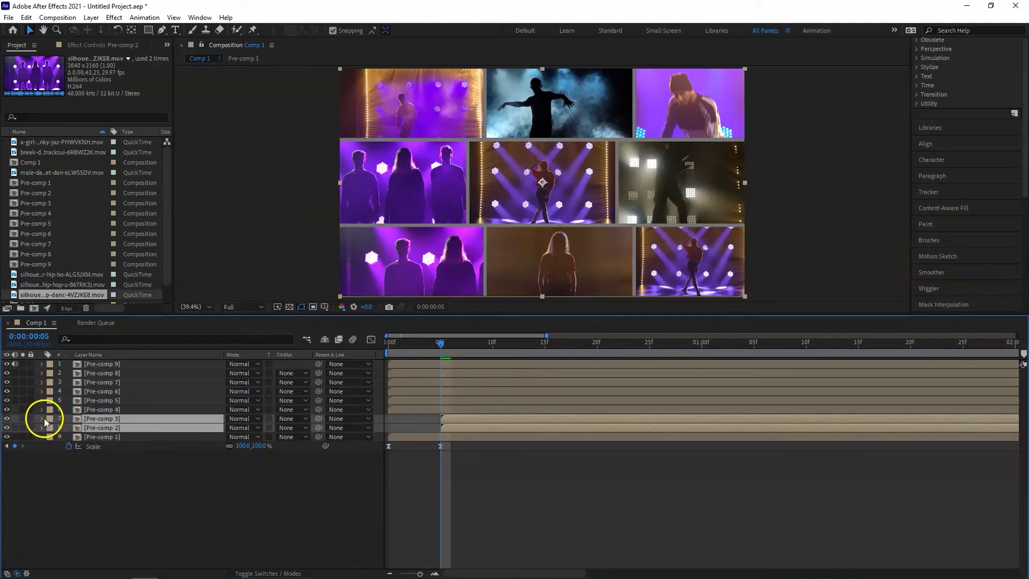
# Add position keyframes at frames 5 and 10 to Pre-comps 2 and 3, offsetting Pre-comp 3 left at frame 5
pyautogui.press('p')
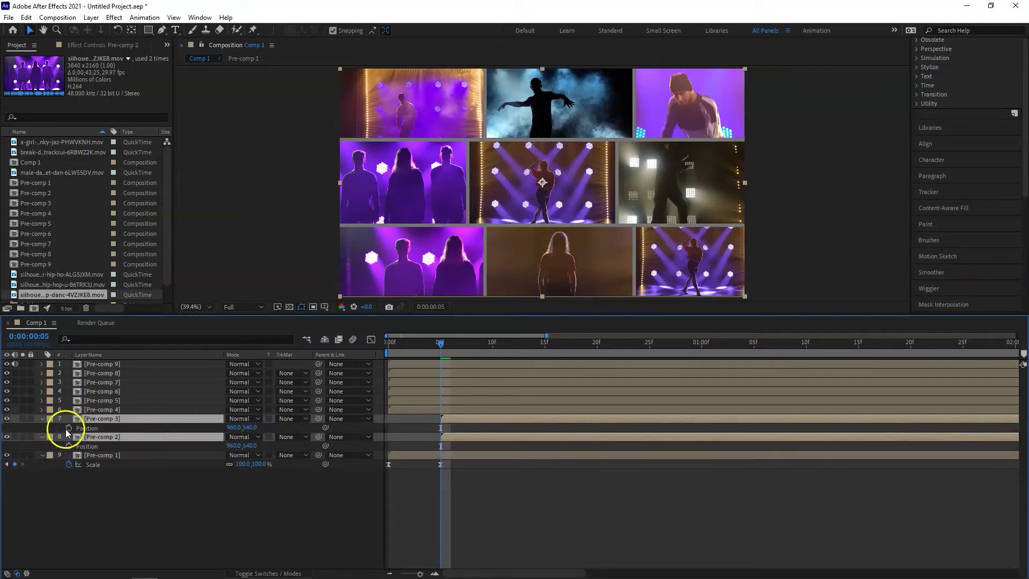
pyautogui.click(69, 428)
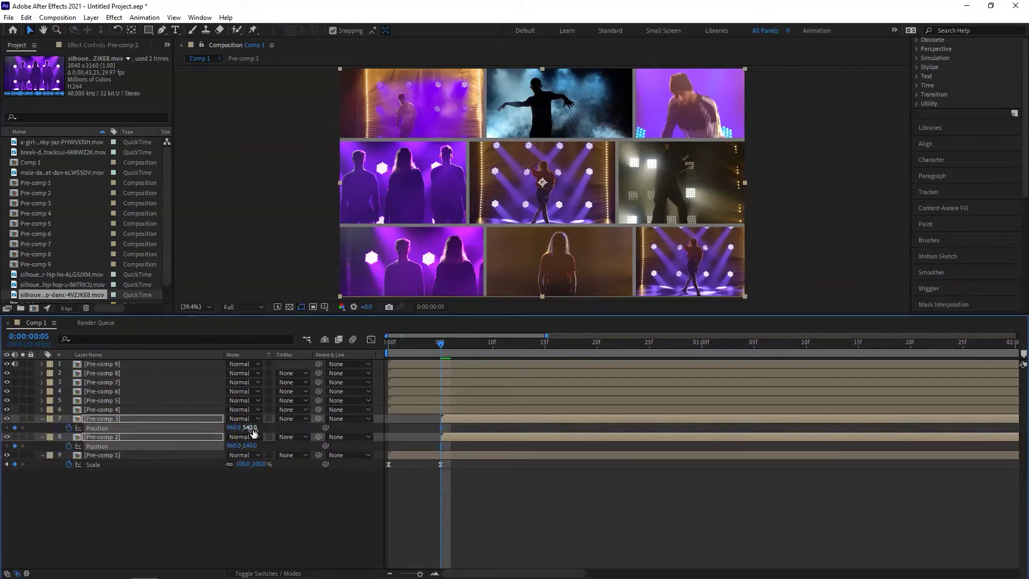
pyautogui.moveTo(441, 341); pyautogui.dragTo(487, 344)
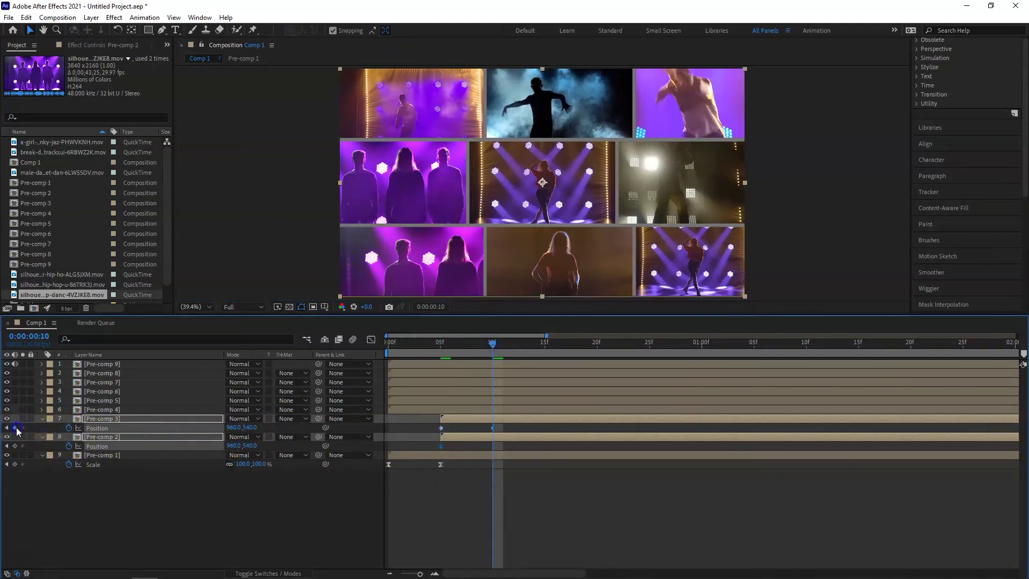
pyautogui.click(14, 446)
pyautogui.moveTo(485, 342); pyautogui.dragTo(441, 341)
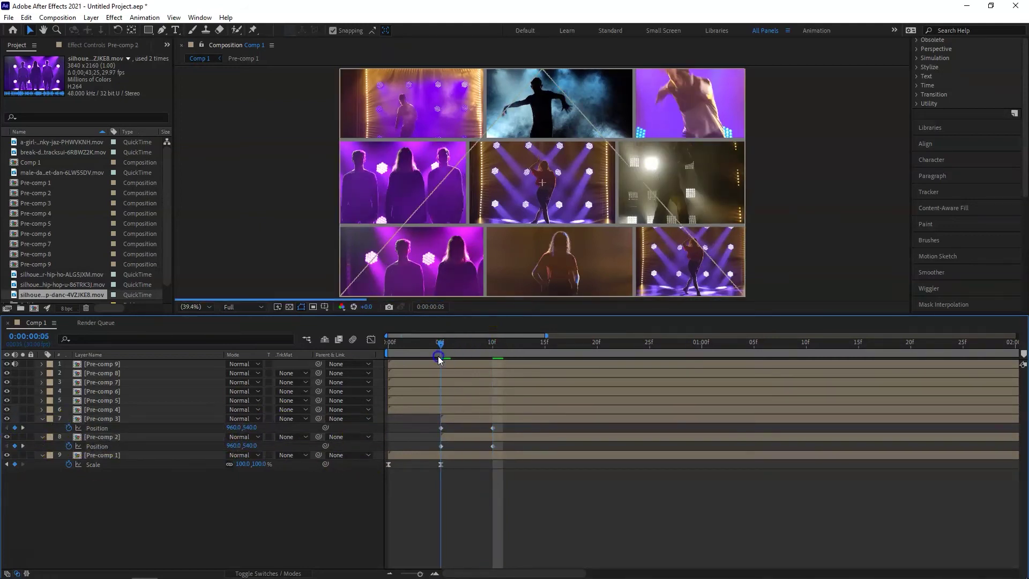
pyautogui.moveTo(237, 427)
pyautogui.mouseDown()
pyautogui.moveTo(177, 427)
pyautogui.moveTo(31, 575)
pyautogui.mouseUp()
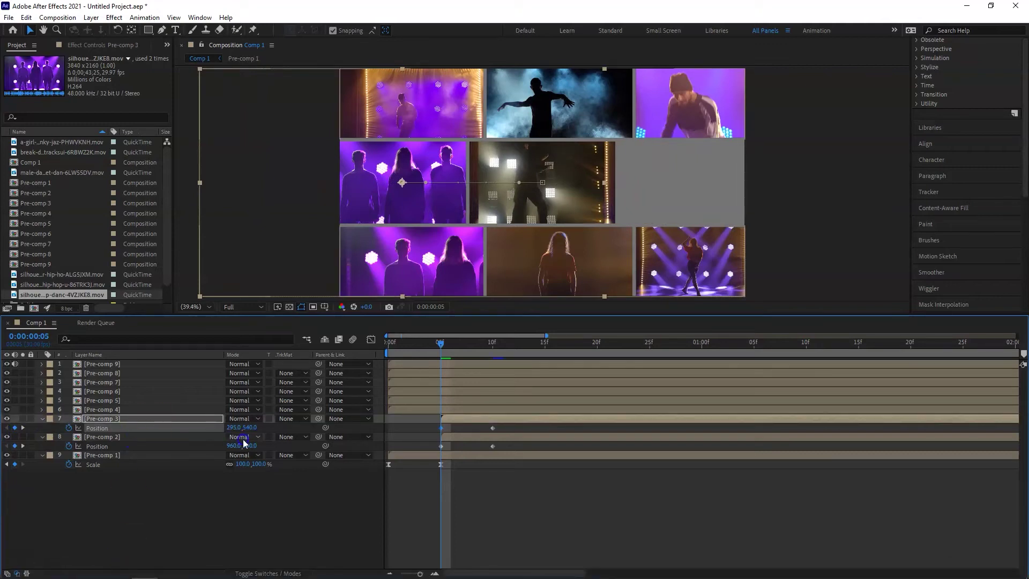
# Offset Pre-comp 2 right at frame 5 and move the later pre-comps to the stack bottom
pyautogui.moveTo(231, 446); pyautogui.dragTo(612, 468)
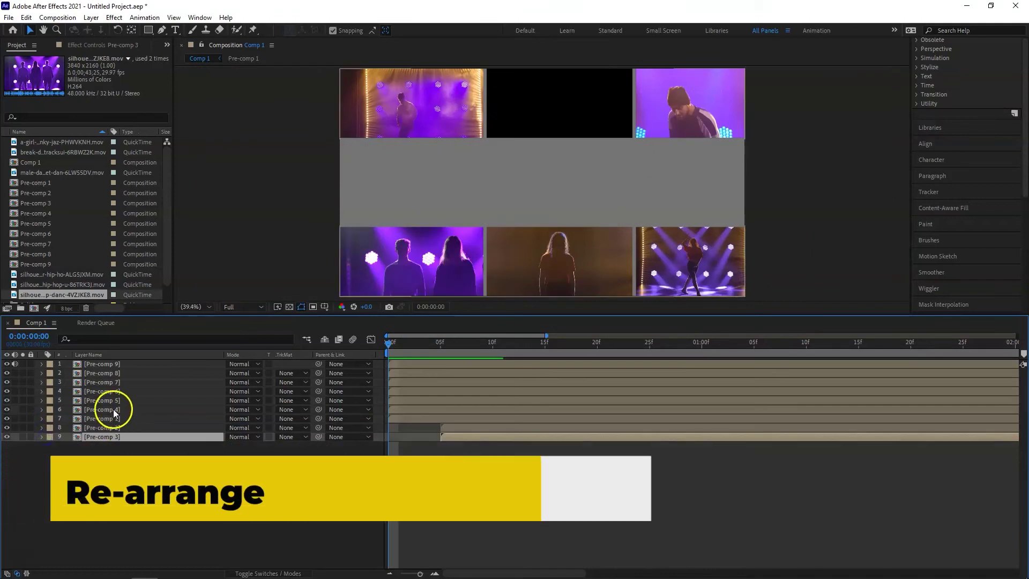
pyautogui.moveTo(116, 400); pyautogui.dragTo(117, 442)
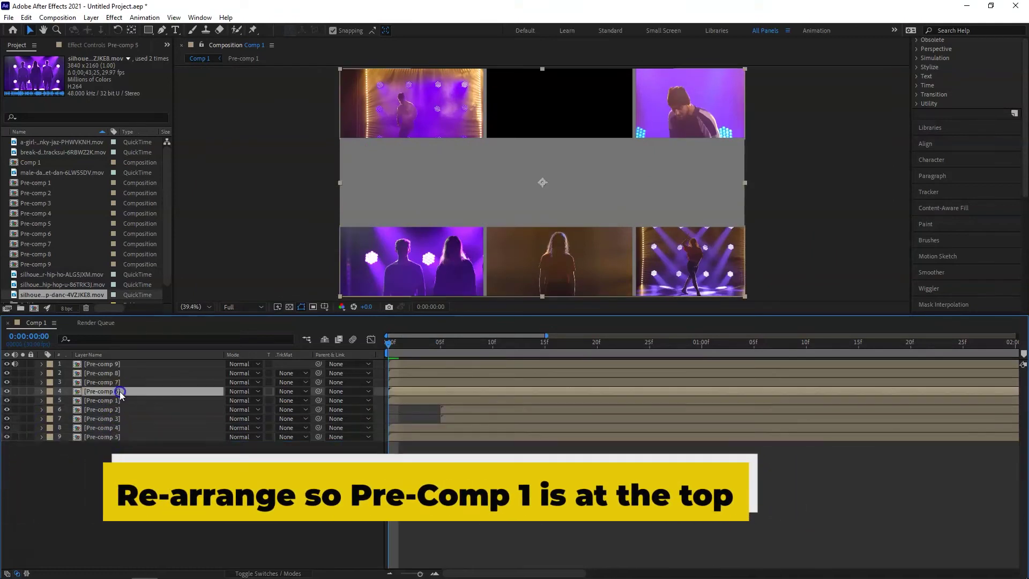
pyautogui.moveTo(120, 391); pyautogui.dragTo(120, 449)
pyautogui.moveTo(119, 373); pyautogui.dragTo(111, 451)
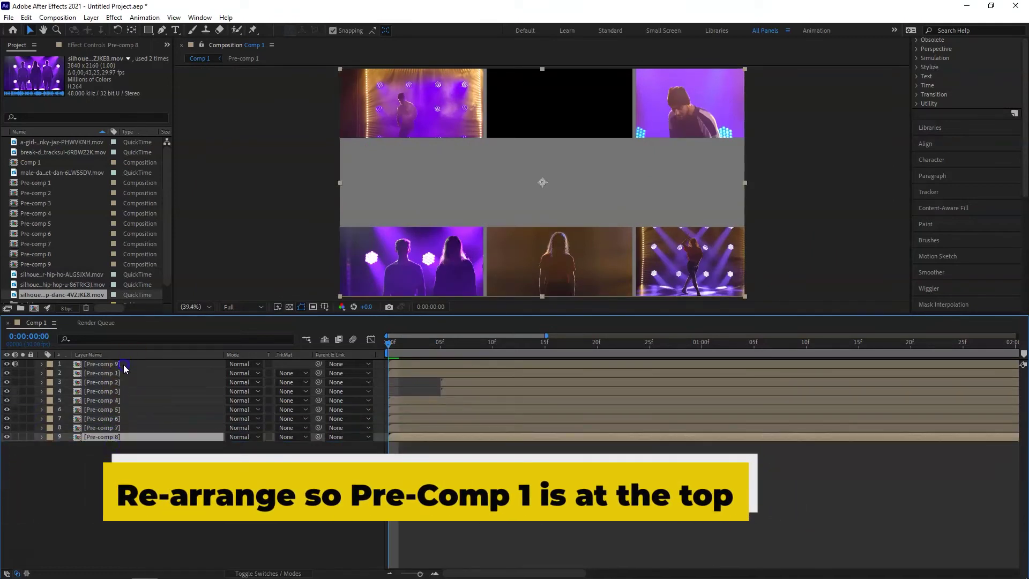
pyautogui.moveTo(129, 364); pyautogui.dragTo(116, 449)
# Preview the animation and select Pre-comp 1 at the top of the stack
pyautogui.click(113, 392)
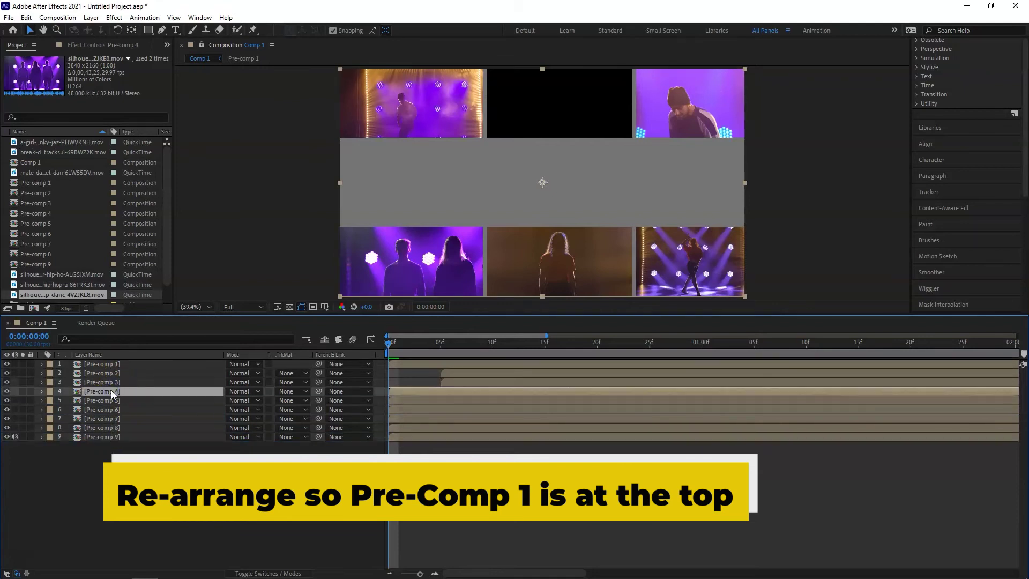
pyautogui.moveTo(390, 343); pyautogui.dragTo(389, 343)
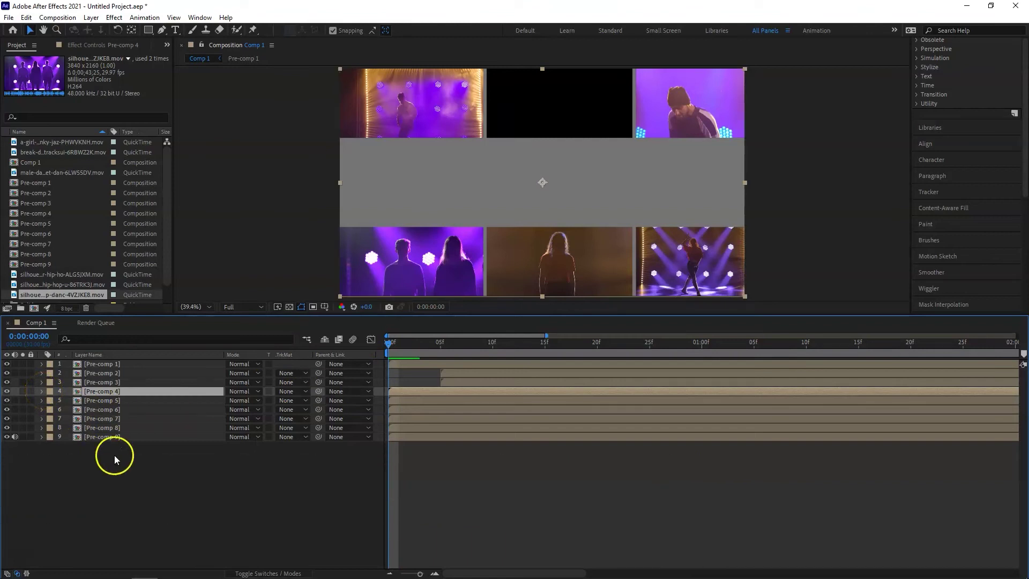
pyautogui.click(113, 455)
pyautogui.click(123, 365)
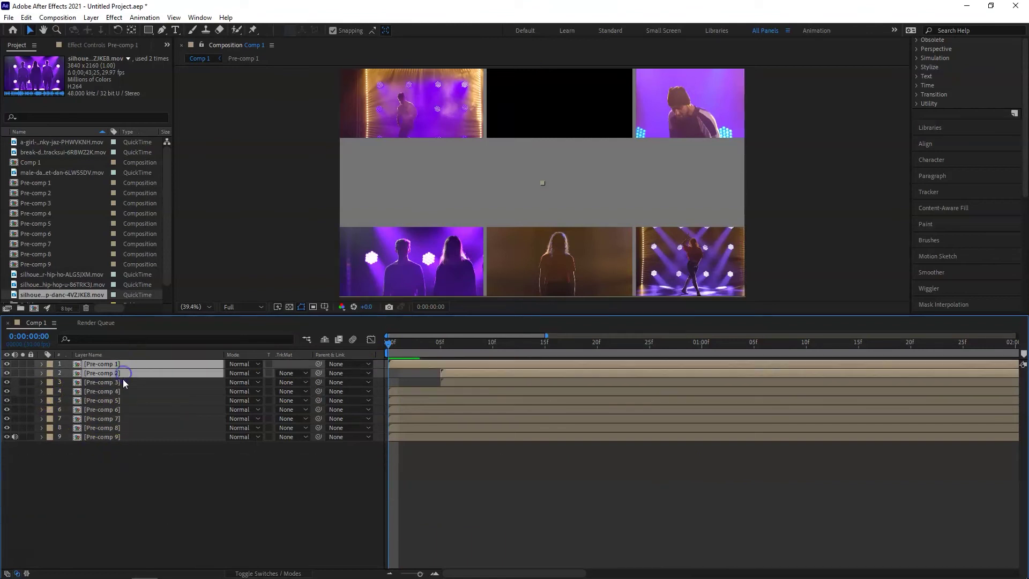
# Reveal the first layers' keyframes and delay Pre-comp 4 to start at frame 10
pyautogui.keyDown('ctrl'); pyautogui.click(123, 379); pyautogui.keyUp('ctrl')
pyautogui.press('u')
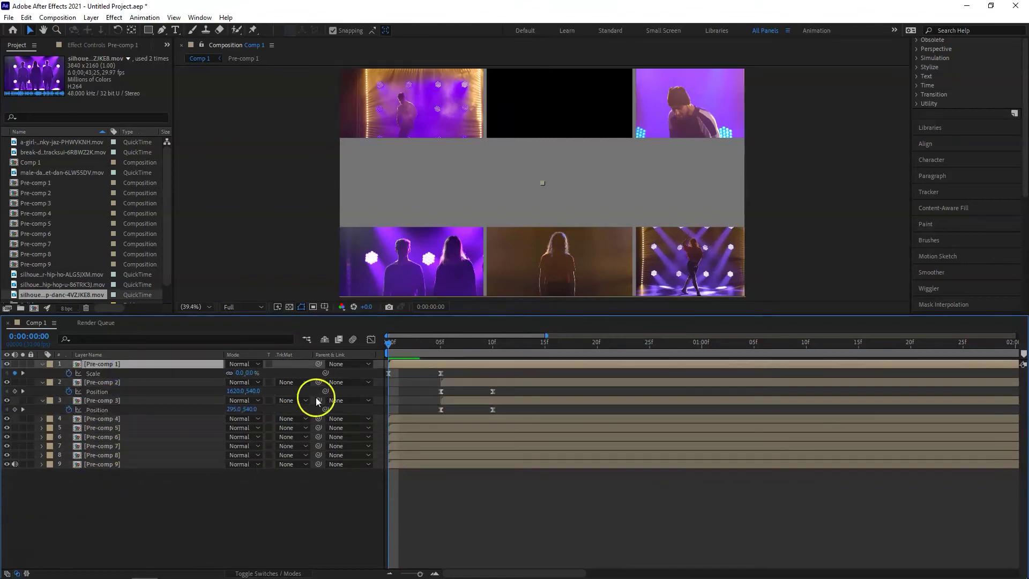
pyautogui.click(93, 418)
pyautogui.press('p')
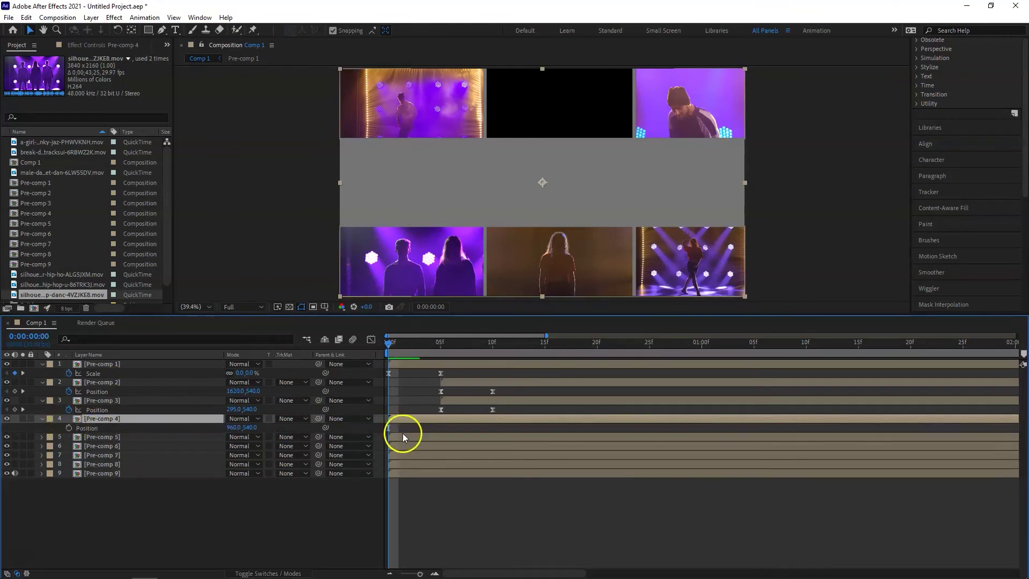
pyautogui.moveTo(403, 434); pyautogui.dragTo(503, 437)
pyautogui.moveTo(387, 343); pyautogui.dragTo(492, 342)
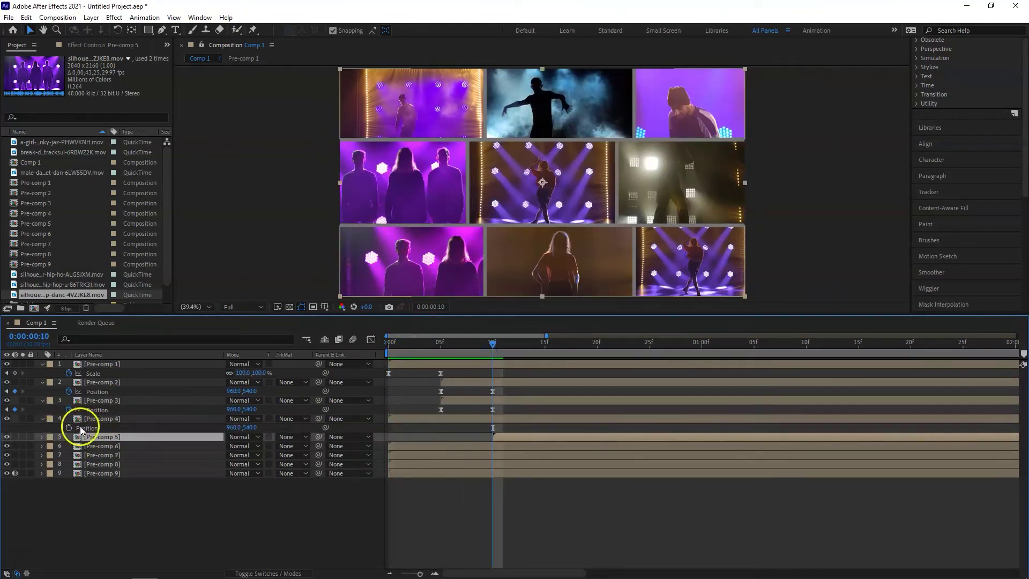
pyautogui.moveTo(453, 420); pyautogui.dragTo(557, 418)
# Keyframe Pre-comp 4's Position to slide up into the top-middle slot between frames 10 and 15
pyautogui.click(68, 427)
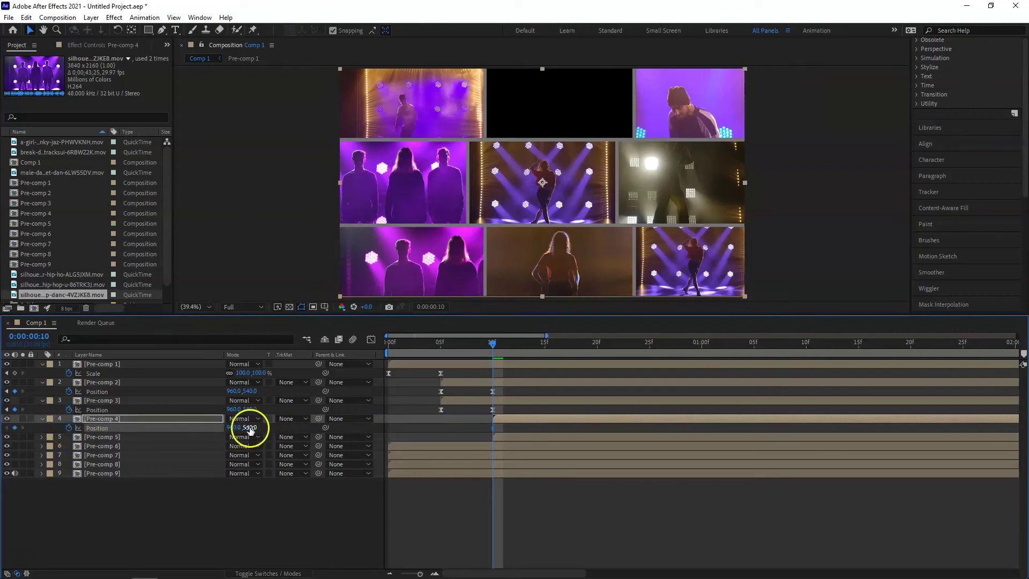
pyautogui.moveTo(249, 427); pyautogui.dragTo(460, 418)
pyautogui.moveTo(234, 427); pyautogui.dragTo(181, 423)
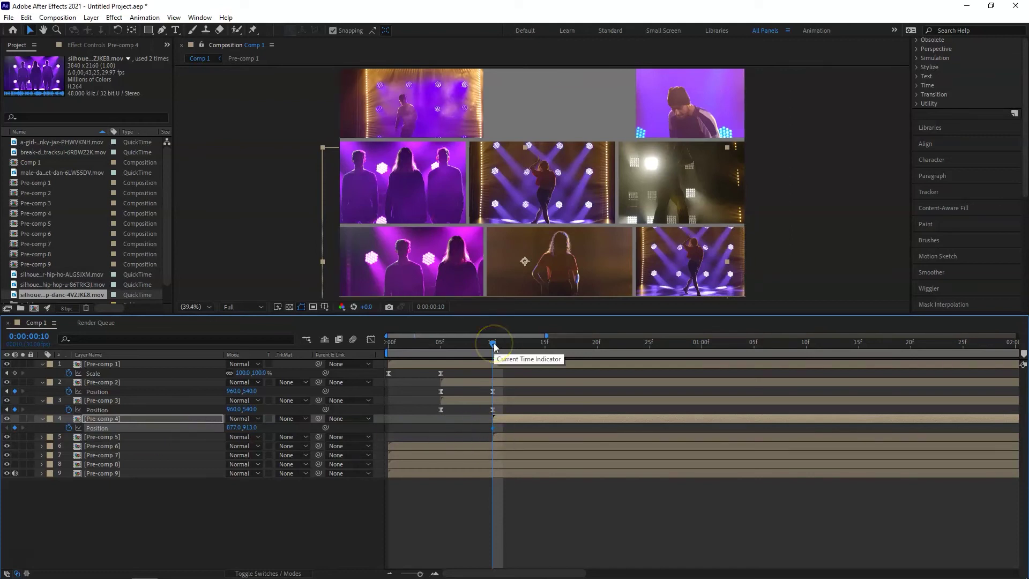
pyautogui.moveTo(492, 343); pyautogui.dragTo(544, 343)
pyautogui.moveTo(236, 427)
pyautogui.mouseDown()
pyautogui.moveTo(283, 418)
pyautogui.moveTo(115, 422)
pyautogui.mouseUp()
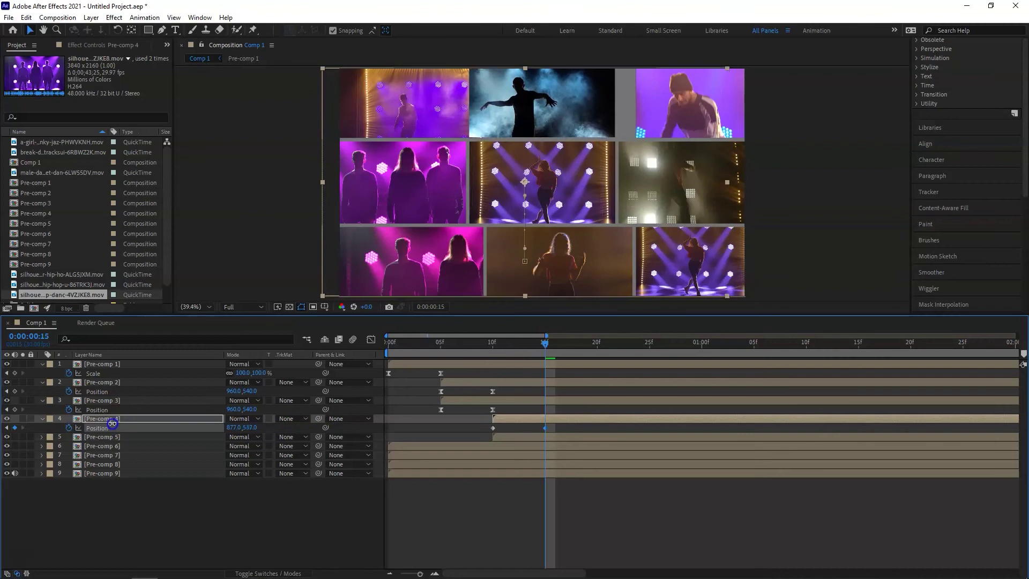
pyautogui.moveTo(235, 427); pyautogui.dragTo(274, 426)
pyautogui.click(188, 475)
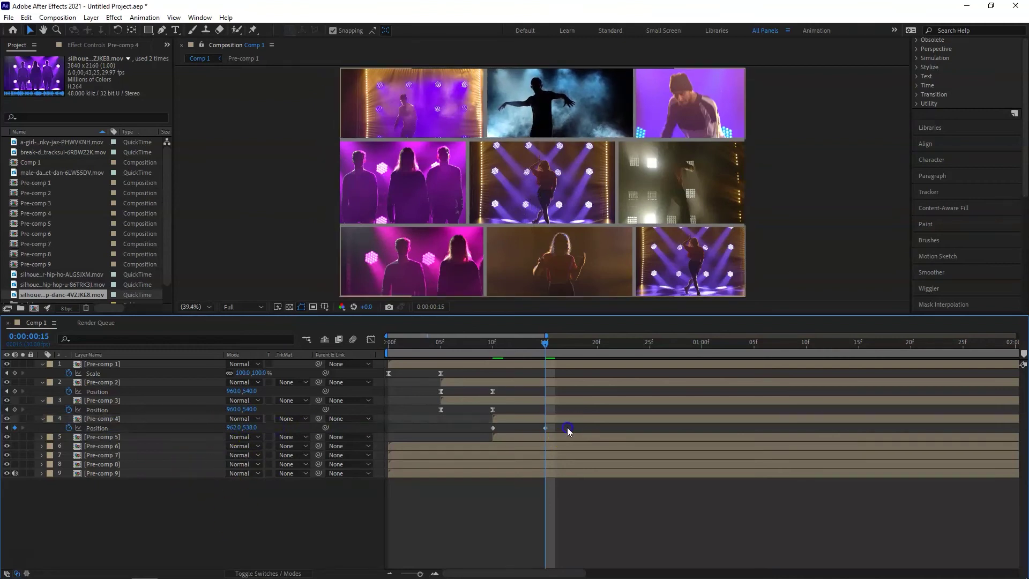
pyautogui.moveTo(564, 427)
pyautogui.mouseDown()
pyautogui.moveTo(482, 423)
pyautogui.moveTo(576, 440)
pyautogui.mouseUp()
# Add a Position keyframe to Pre-comp 5
pyautogui.click(42, 437)
pyautogui.click(102, 437)
pyautogui.hotkey('alt', 'shift', 'p')
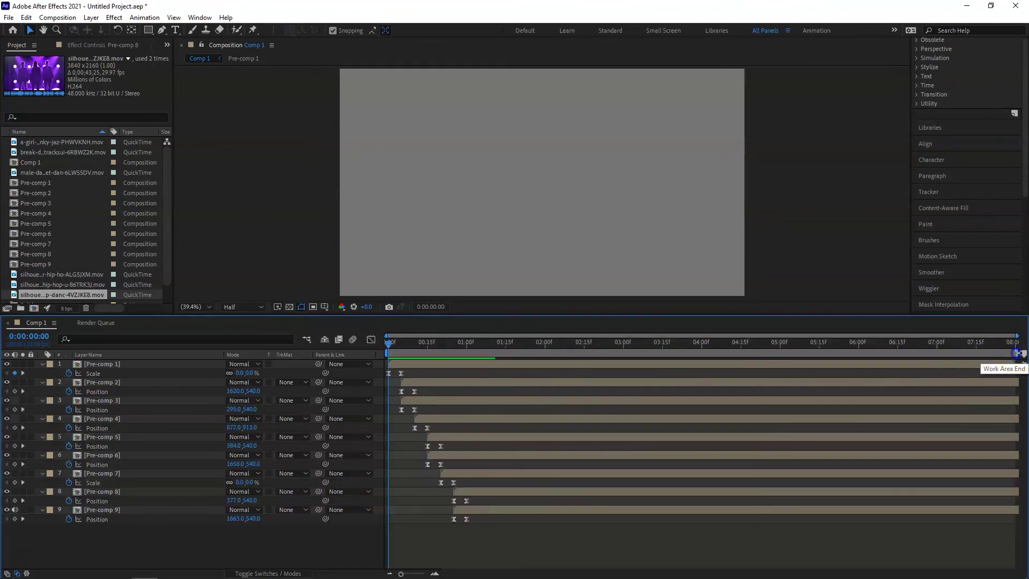
# Shorten the work area to the opening animation and zoom the timeline in
pyautogui.moveTo(1011, 351); pyautogui.dragTo(480, 361)
pyautogui.keyDown('alt'); pyautogui.scroll(2, 417, 399); pyautogui.keyUp('alt')
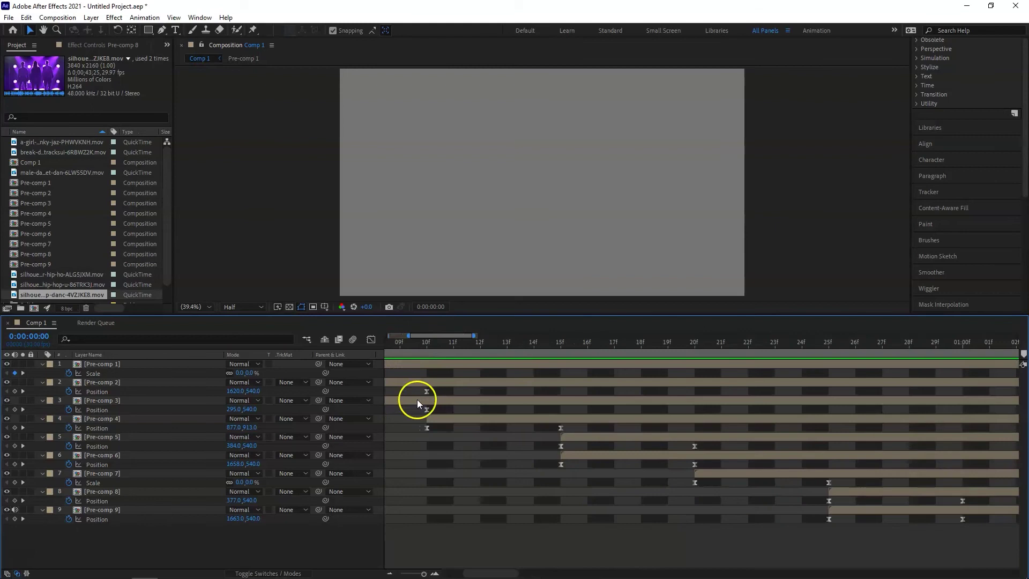
pyautogui.keyDown('alt'); pyautogui.scroll(2, 420, 400); pyautogui.keyUp('alt')
pyautogui.keyDown('alt'); pyautogui.scroll(2, 420, 399); pyautogui.keyUp('alt')
# Preview the blocks popping in, then select both of Pre-comp 2's Position keyframes
pyautogui.press('space')
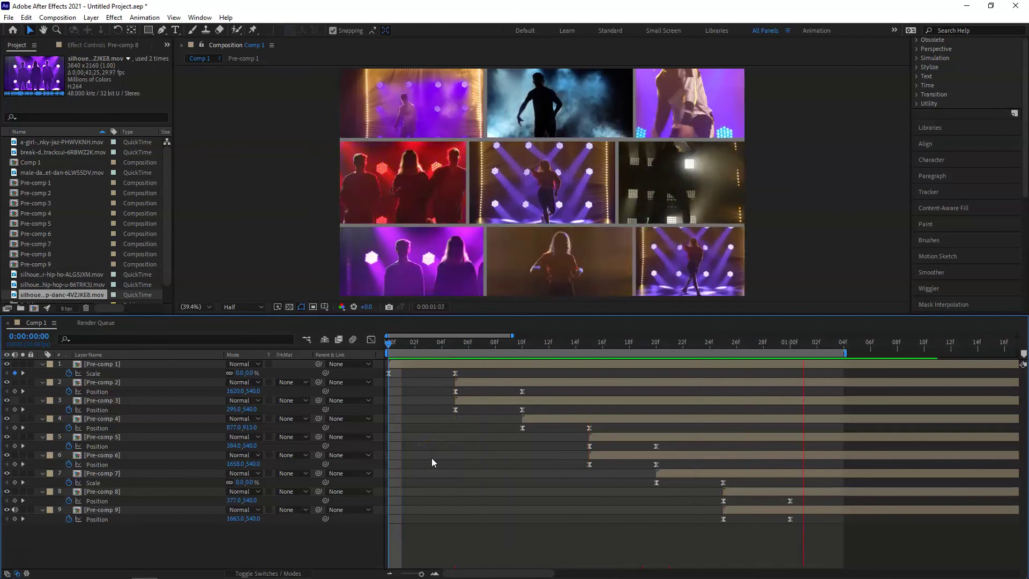
pyautogui.press('space')
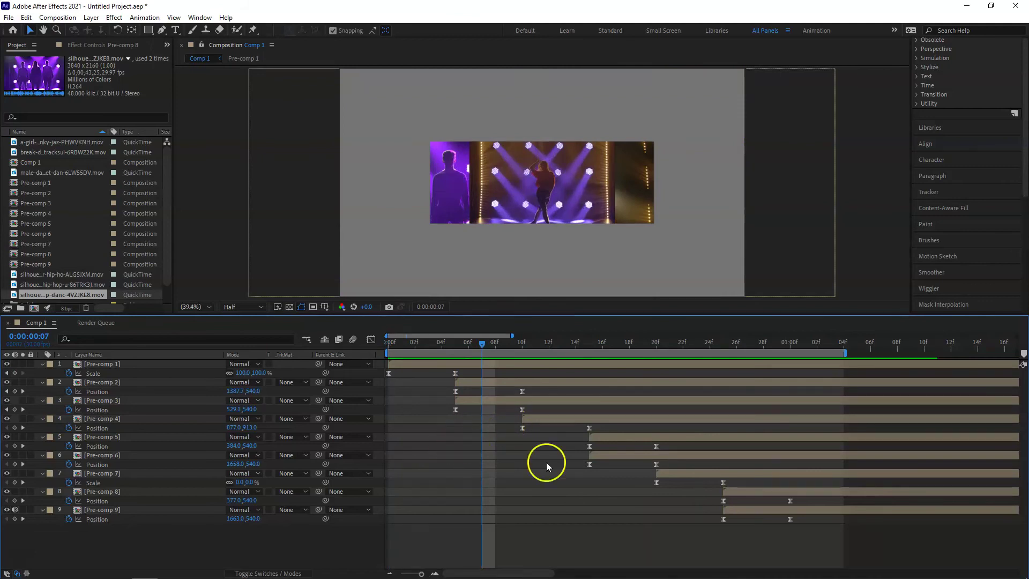
pyautogui.click(525, 392)
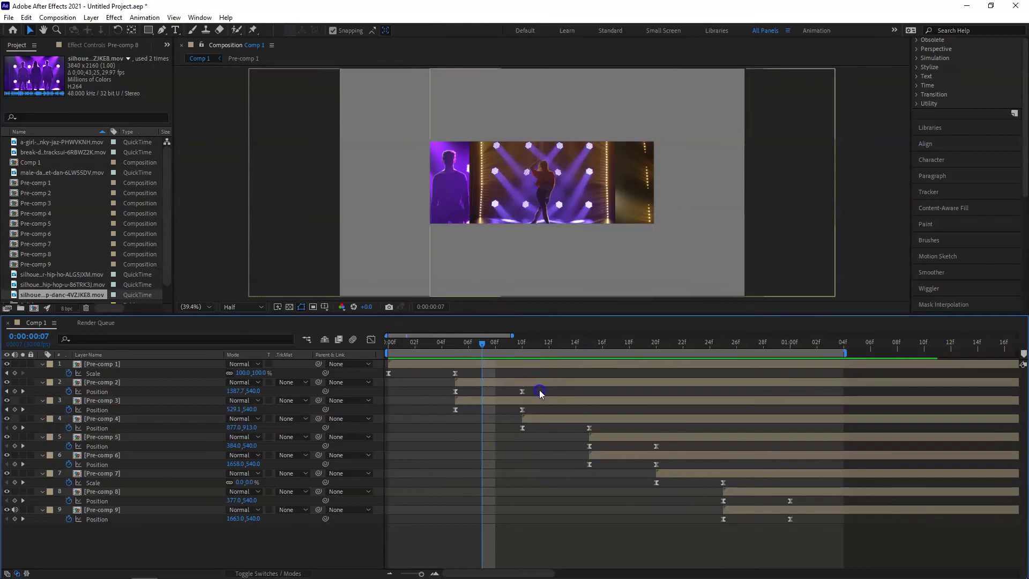
pyautogui.moveTo(538, 391); pyautogui.dragTo(449, 395)
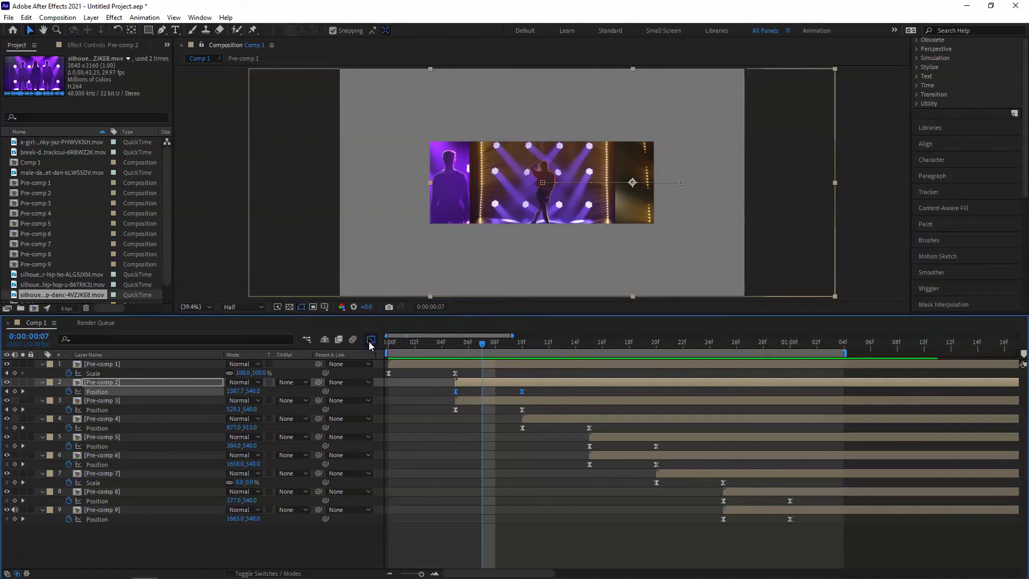
# In the speed graph, strengthen the ease influence on Pre-comp 2's Position keyframes
pyautogui.click(370, 340)
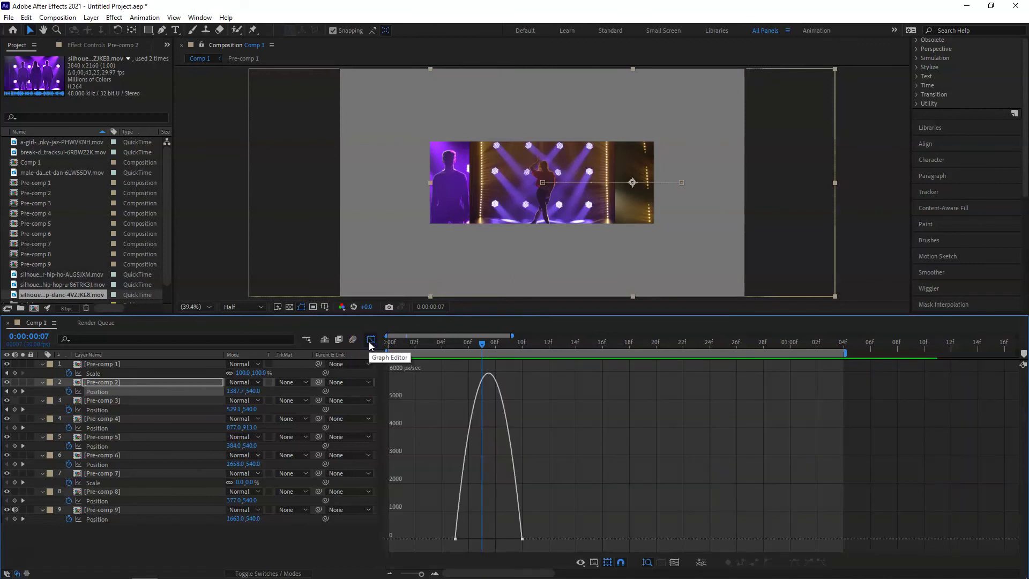
pyautogui.click(464, 464)
pyautogui.moveTo(468, 536); pyautogui.dragTo(485, 537)
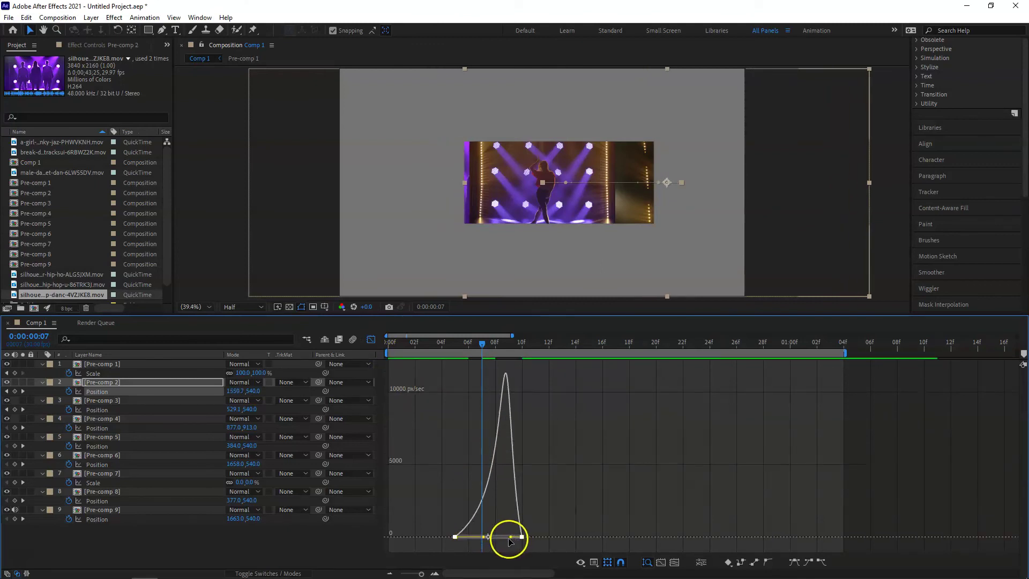
pyautogui.moveTo(512, 540); pyautogui.dragTo(492, 541)
pyautogui.click(371, 340)
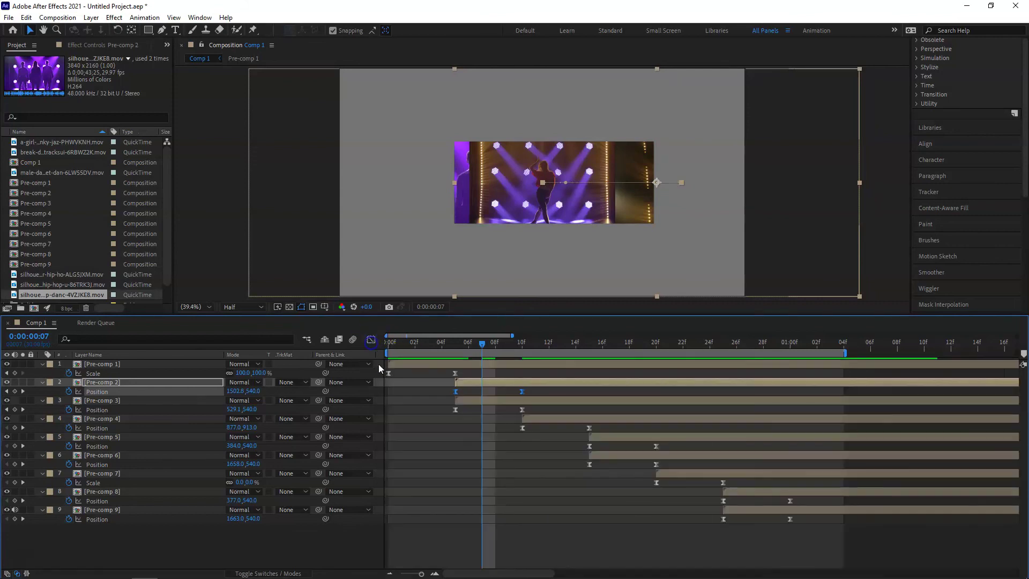
# Strengthen the ease influence on Pre-comp 1's Scale keyframes in the speed graph
pyautogui.moveTo(471, 370); pyautogui.dragTo(450, 378)
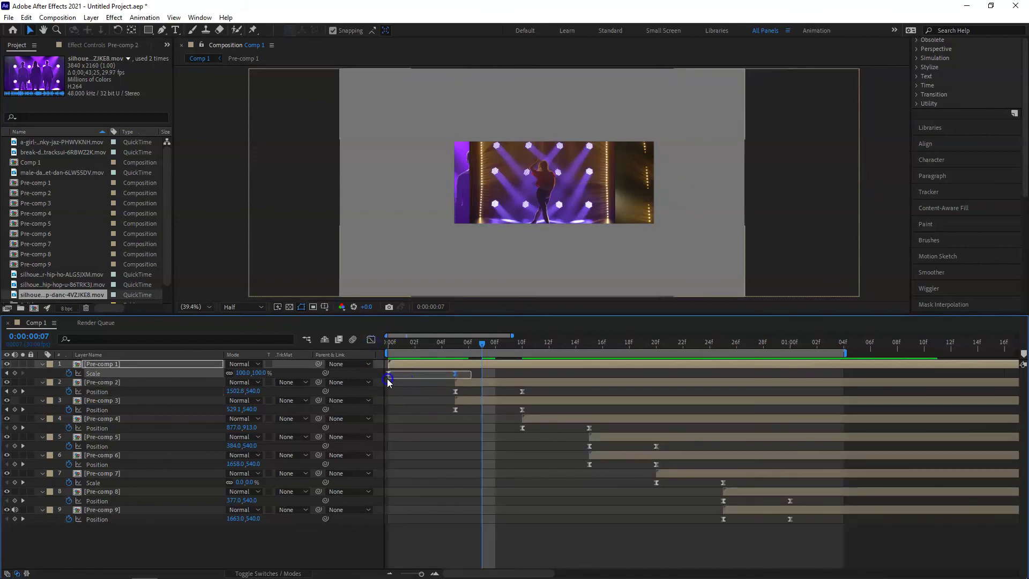
pyautogui.moveTo(383, 381); pyautogui.dragTo(375, 383)
pyautogui.click(371, 340)
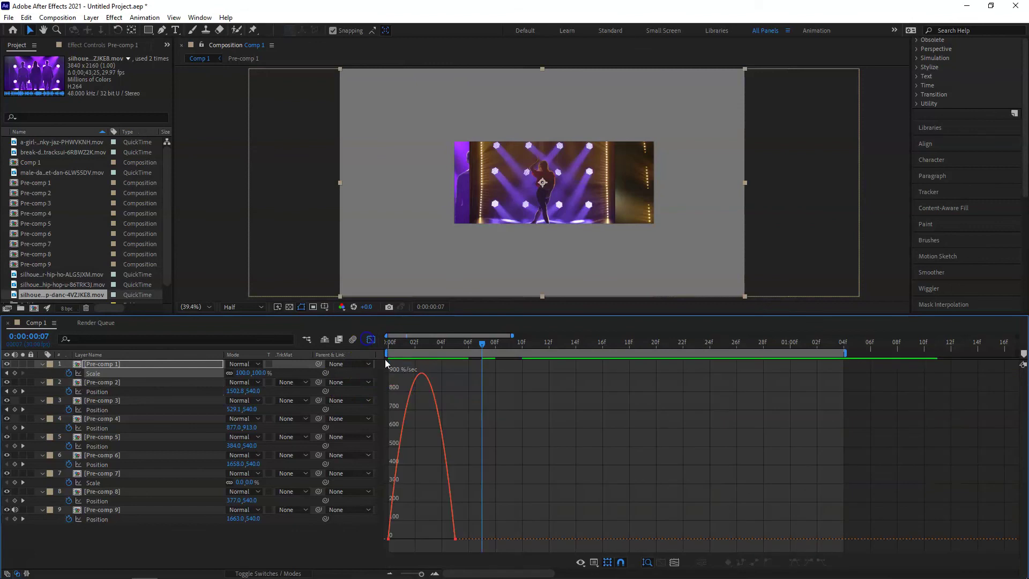
pyautogui.moveTo(386, 472); pyautogui.dragTo(461, 544)
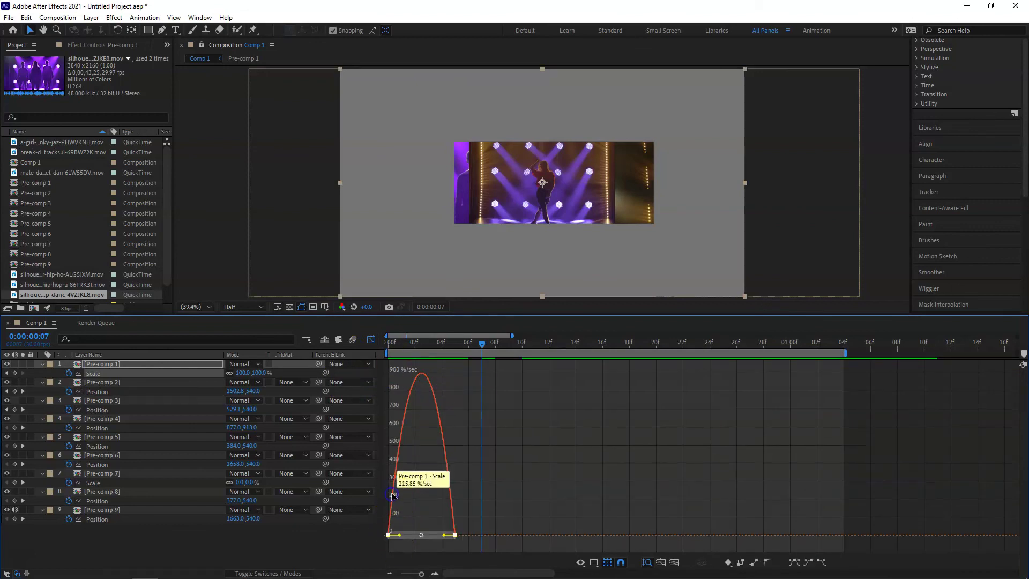
pyautogui.moveTo(399, 535); pyautogui.dragTo(423, 537)
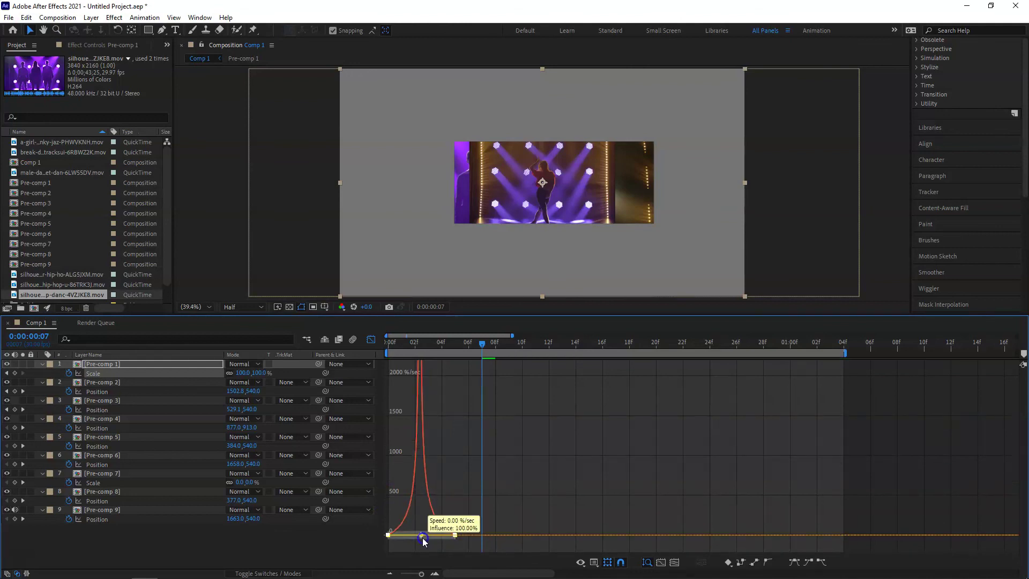
pyautogui.click(370, 341)
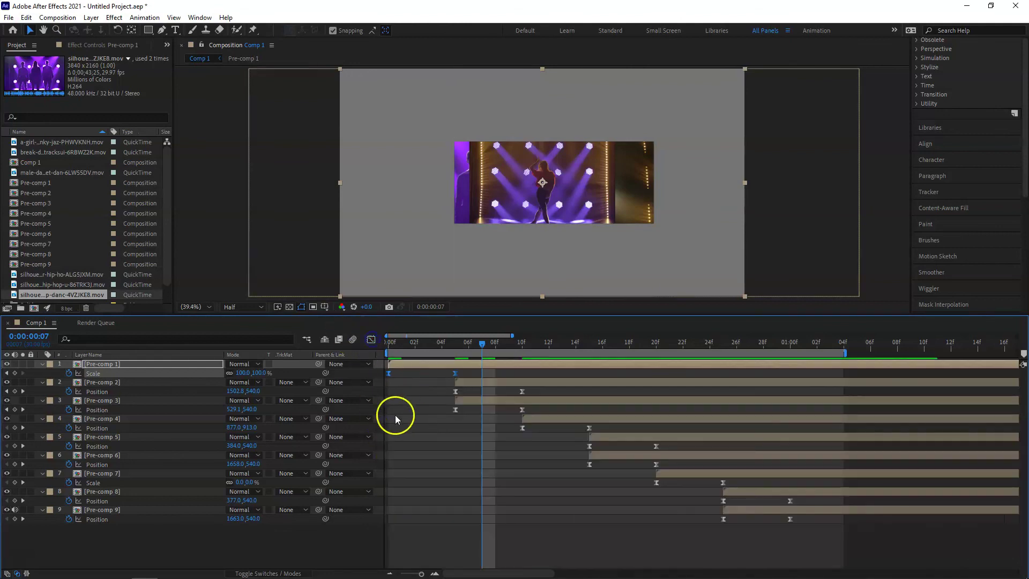
# Tick the Motion Blur switch for Pre-comp 1, 2, 3 and 4
pyautogui.moveTo(158, 557); pyautogui.dragTo(157, 528)
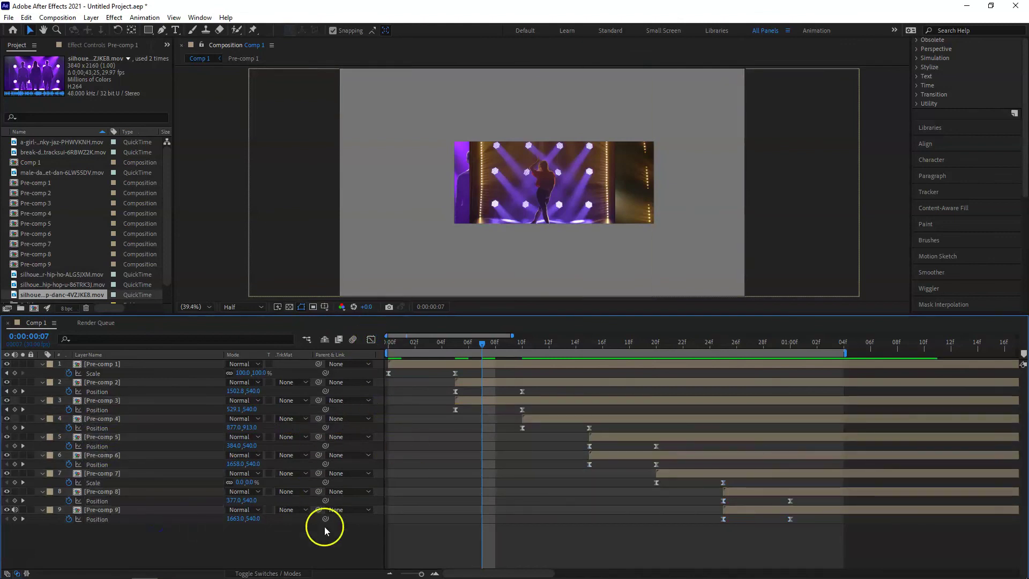
pyautogui.click(266, 573)
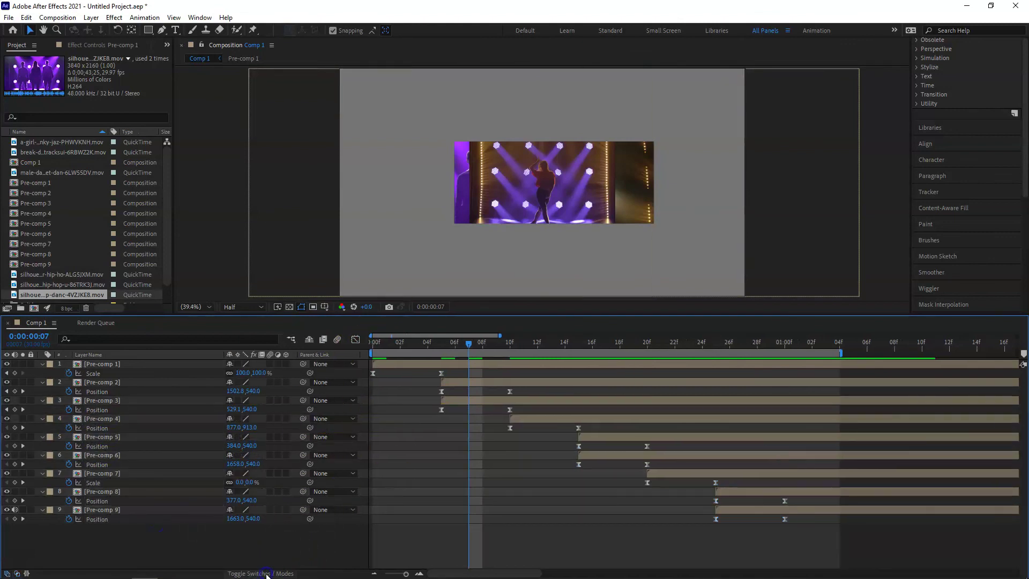
pyautogui.click(270, 363)
pyautogui.click(270, 382)
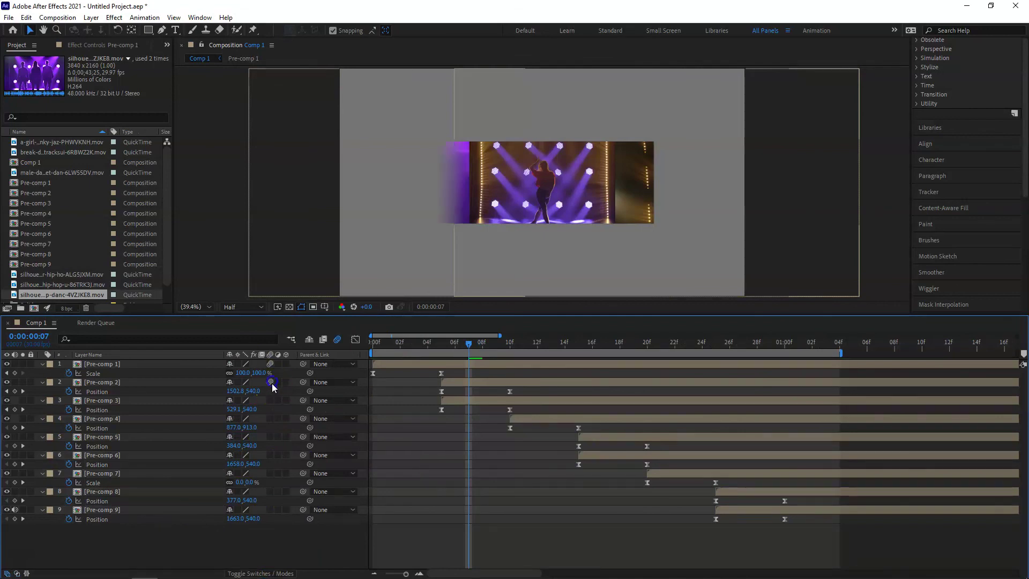
pyautogui.click(270, 400)
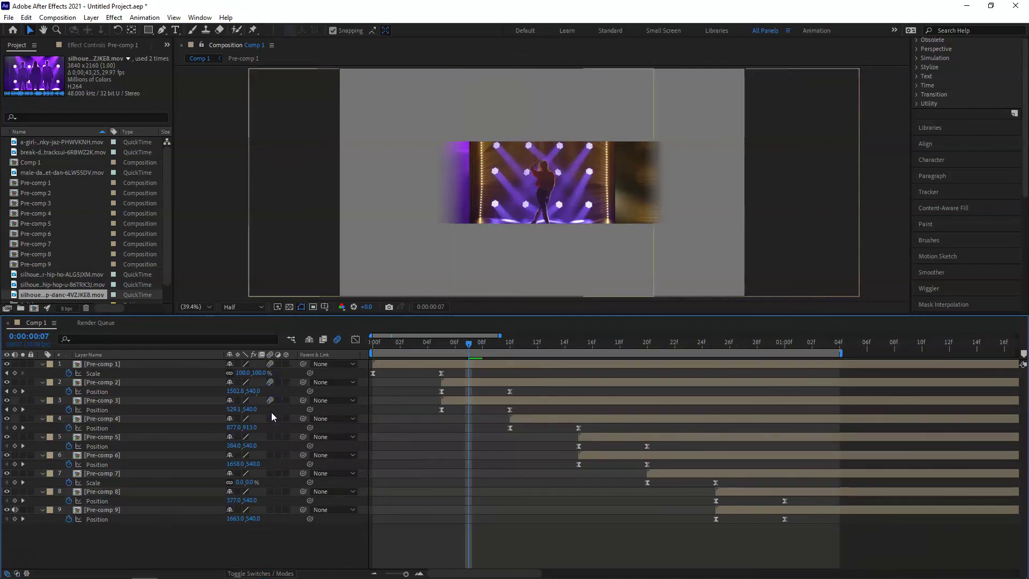
pyautogui.click(271, 417)
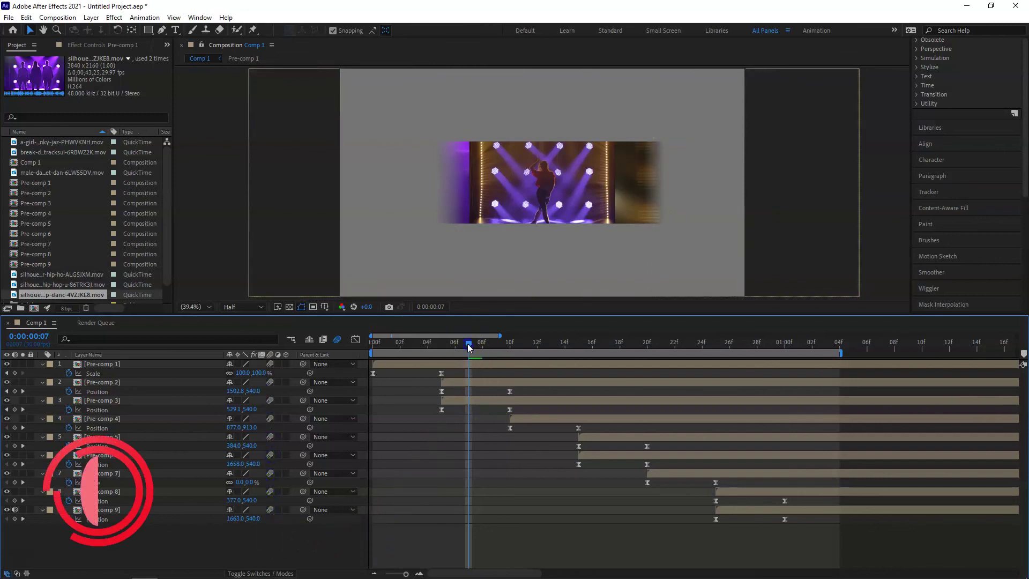
# Play the animation from frame 0 to check the motion-blurred blocks
pyautogui.moveTo(468, 347); pyautogui.dragTo(369, 346)
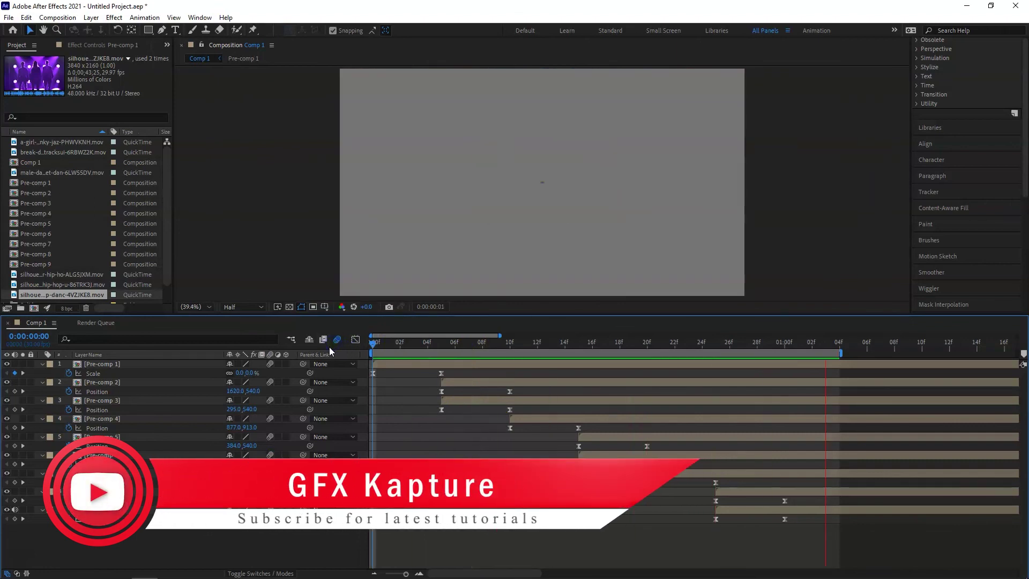
pyautogui.press('space')
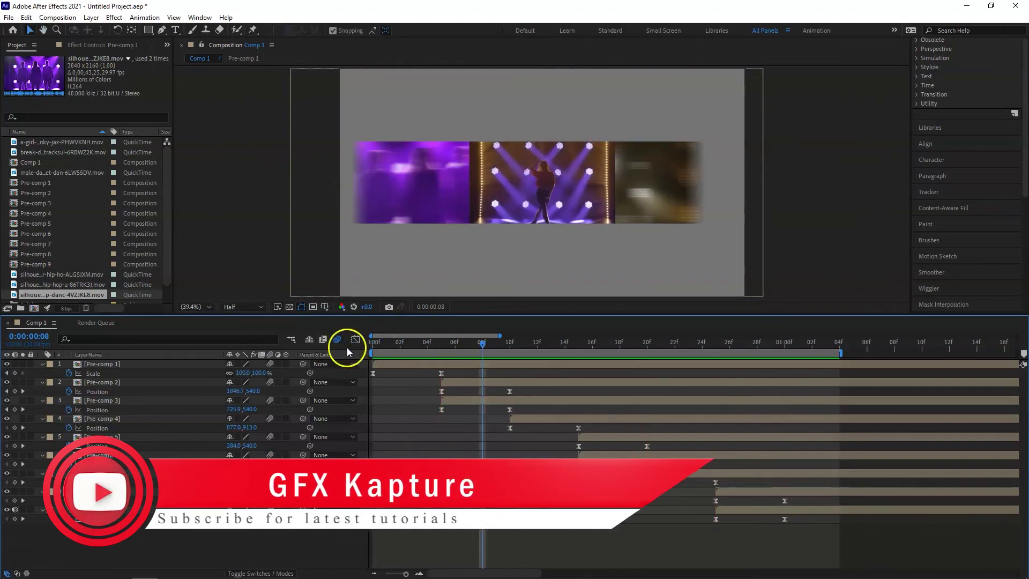